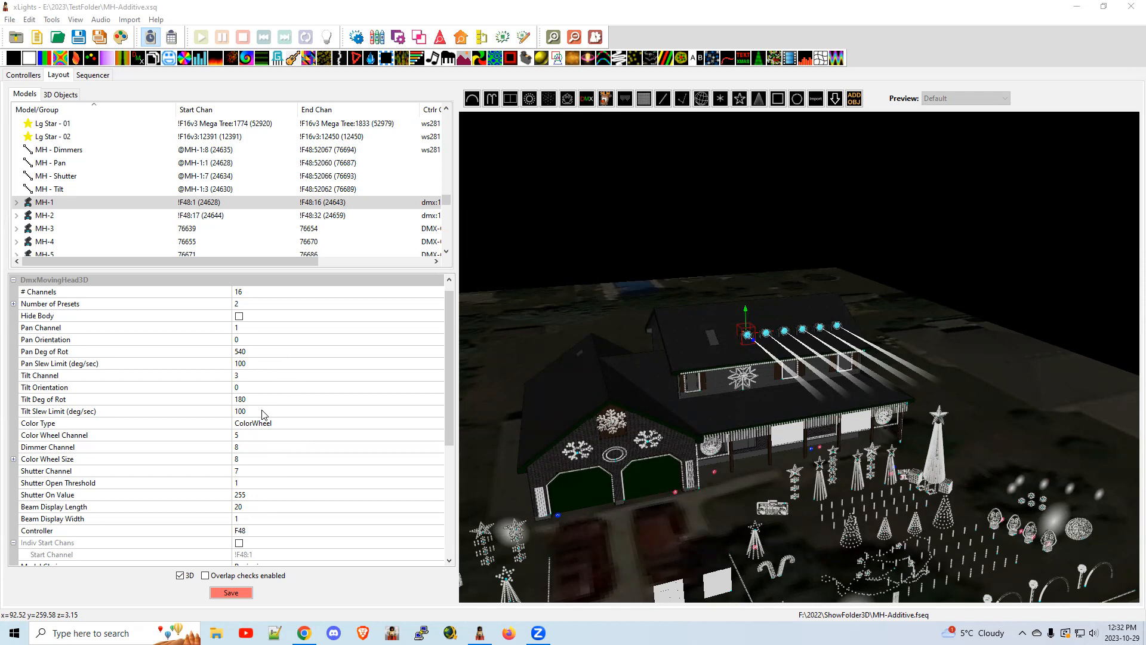
Inspect how String1 of the MH - Dimmers model gets its individual start channel, and close the channel settings unchanged
click(67, 151)
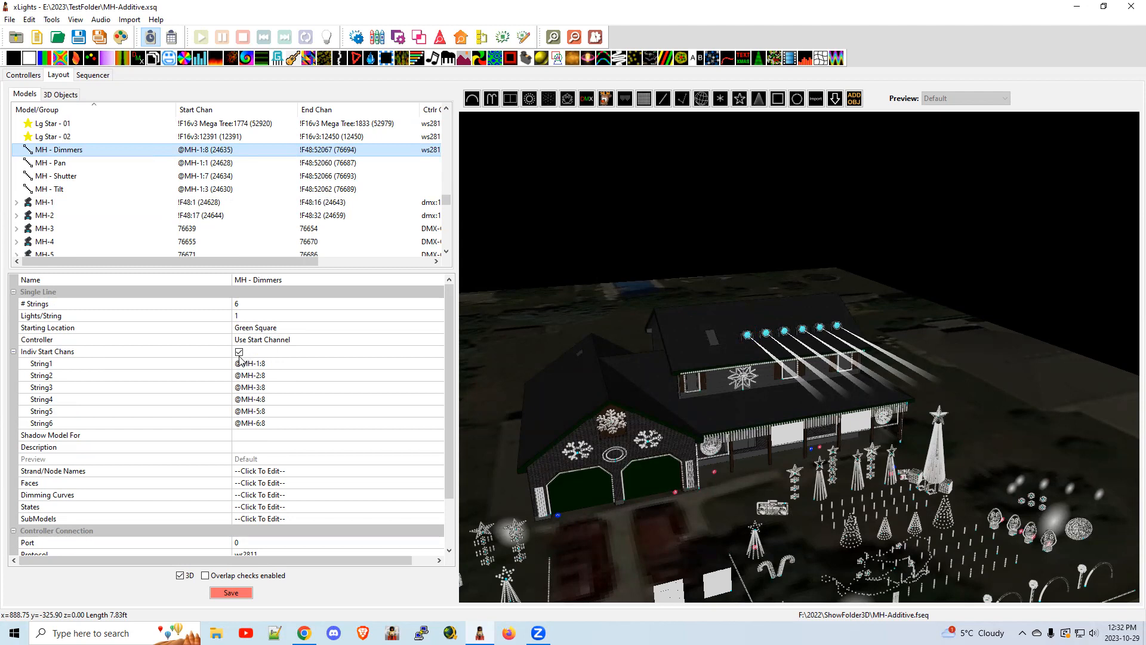
click(289, 363)
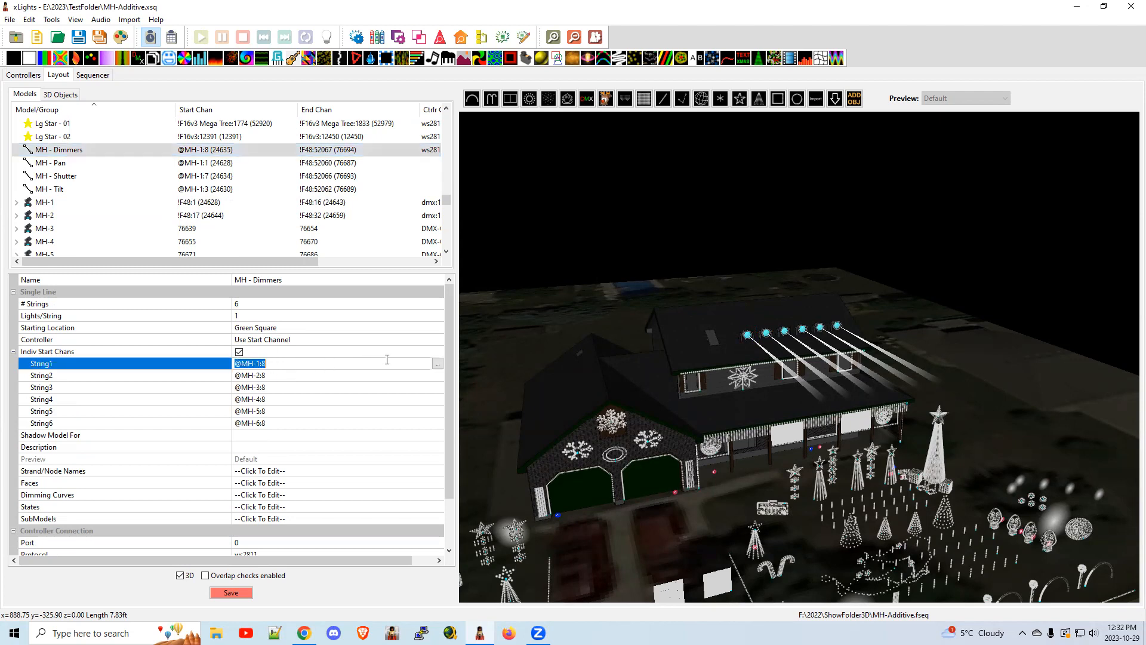
click(437, 364)
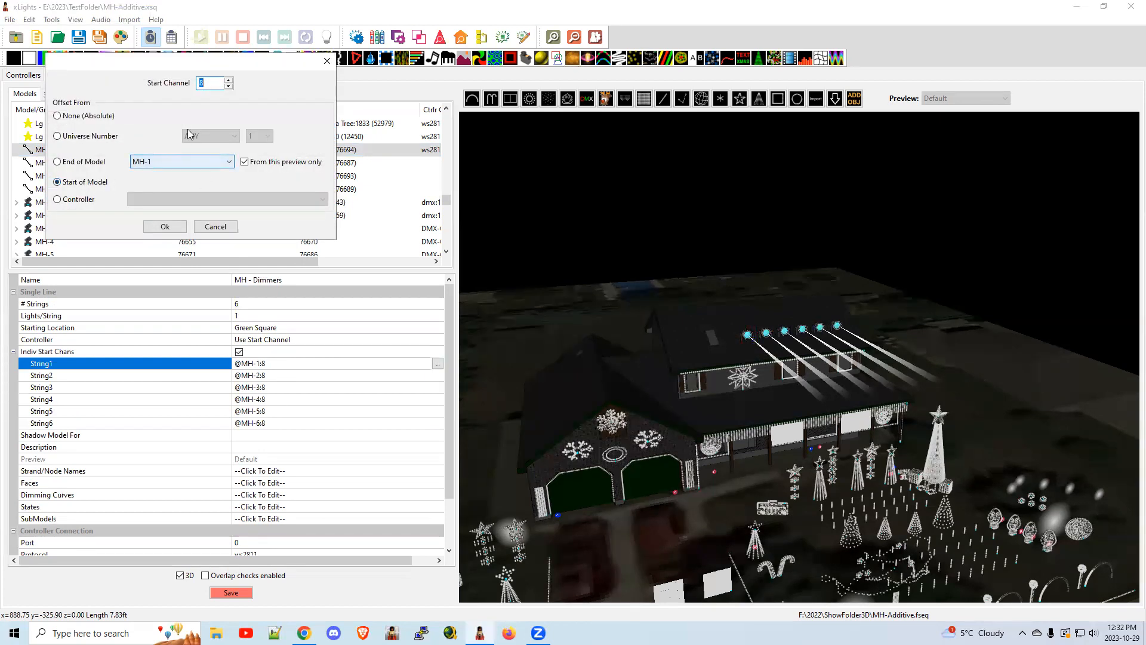
drag(206, 60, 326, 77)
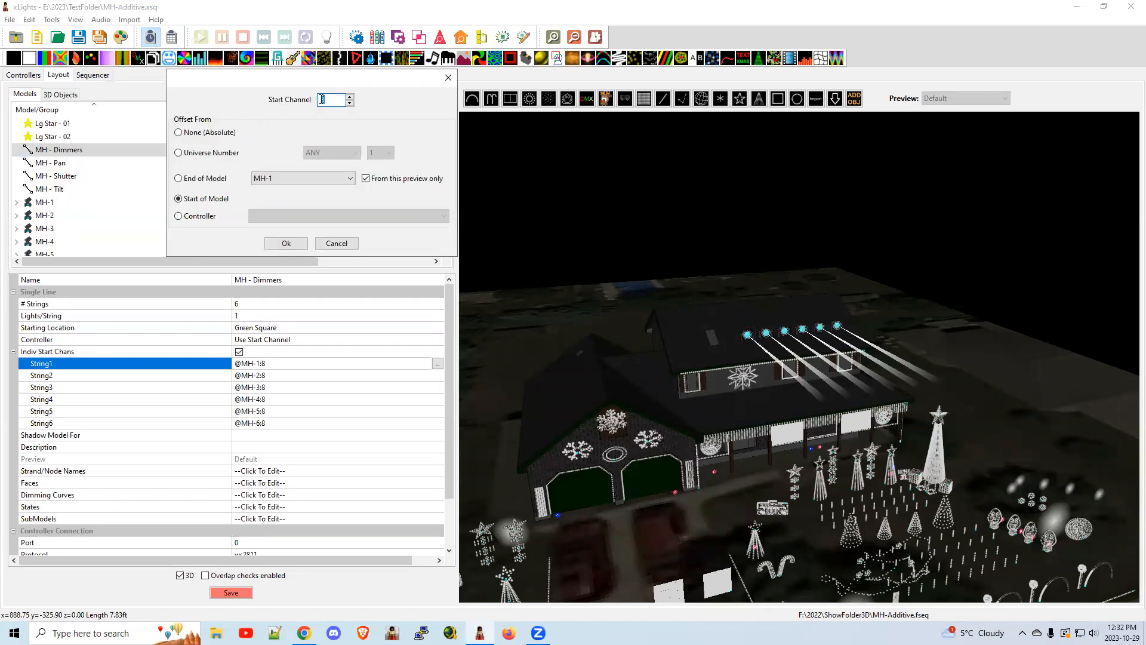
click(336, 243)
click(235, 365)
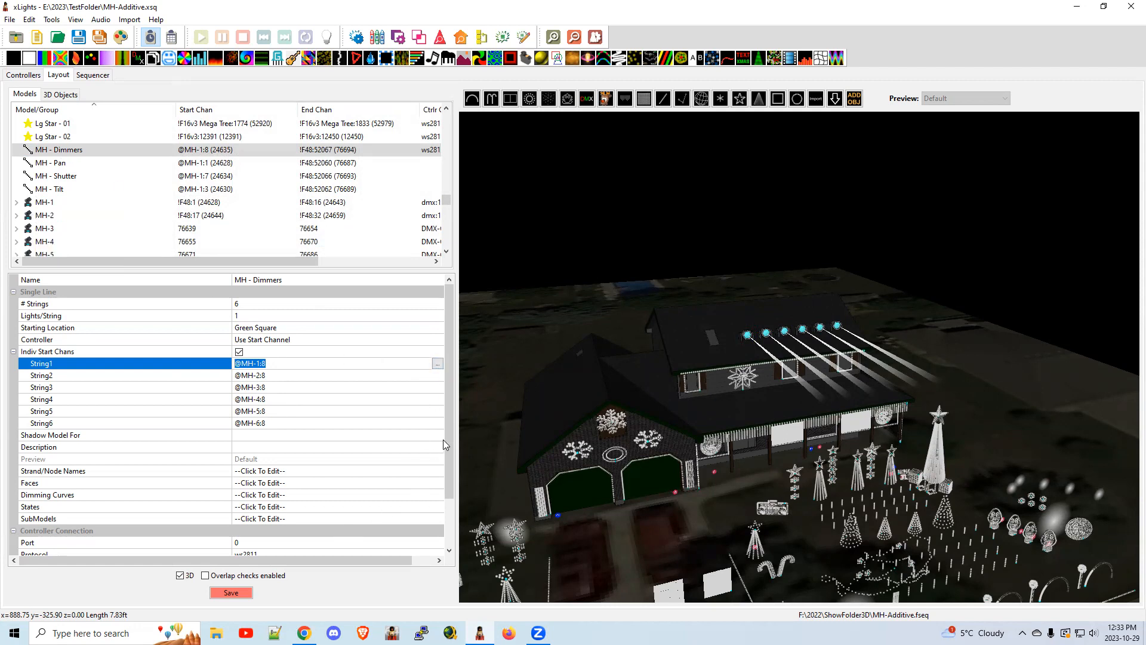
Expand the String Properties of the MH - Dimmers model and check its string type and color
drag(448, 441, 444, 496)
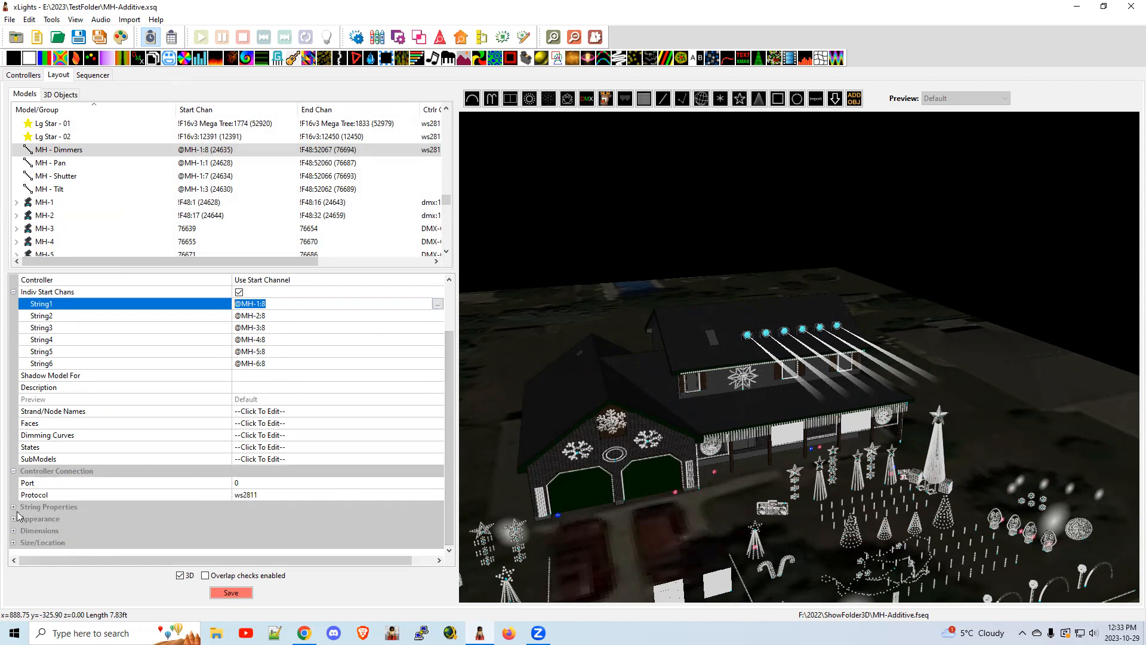
click(13, 507)
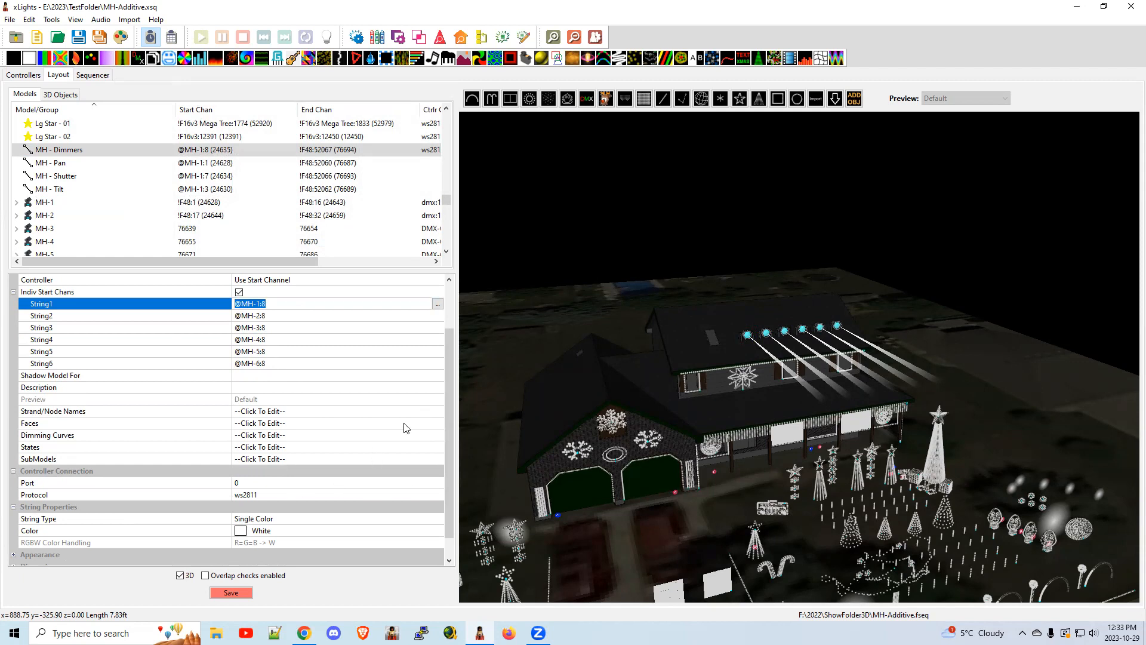
drag(450, 372, 449, 309)
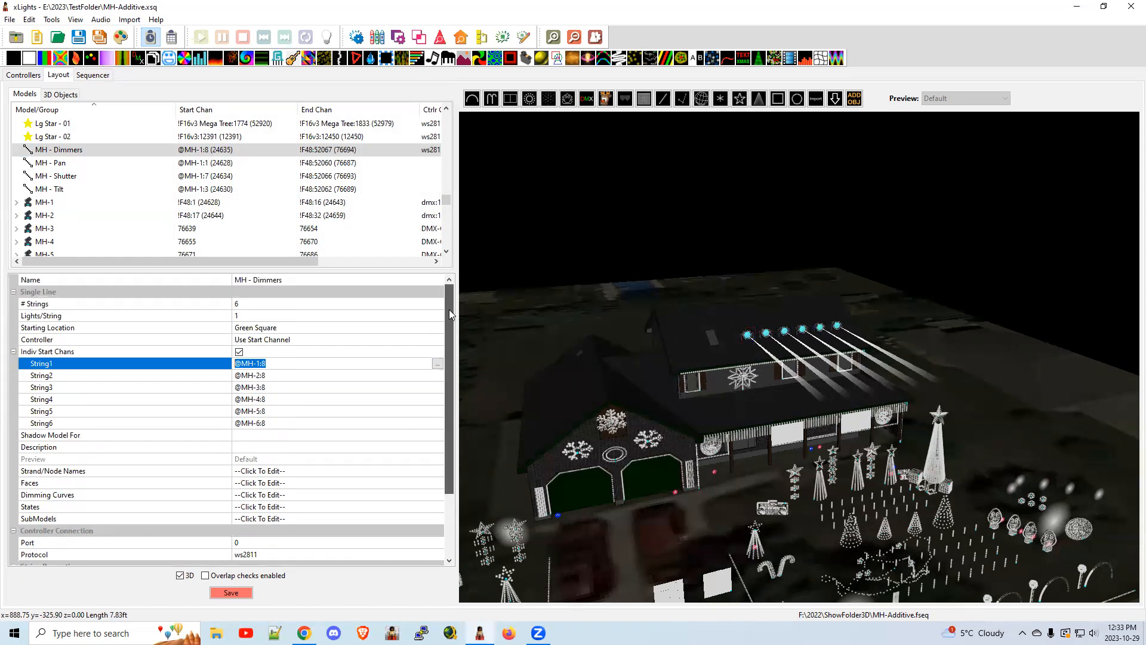
Compare the individual string start channels of the MH - Pan, MH - Shutter and MH - Tilt models
click(206, 162)
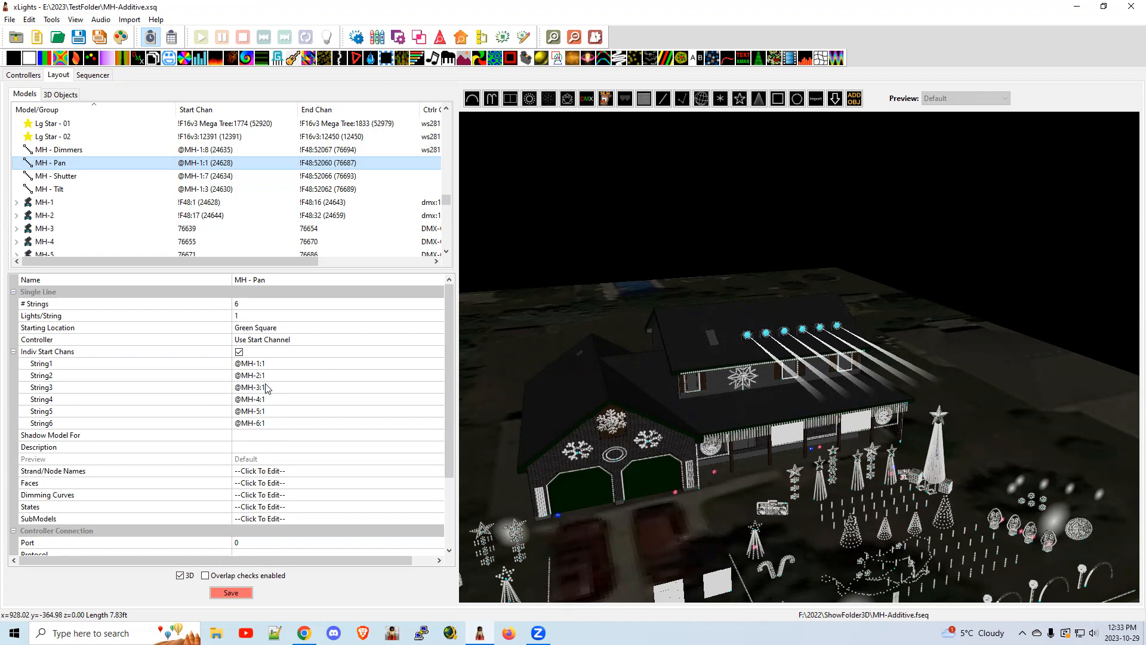
click(64, 178)
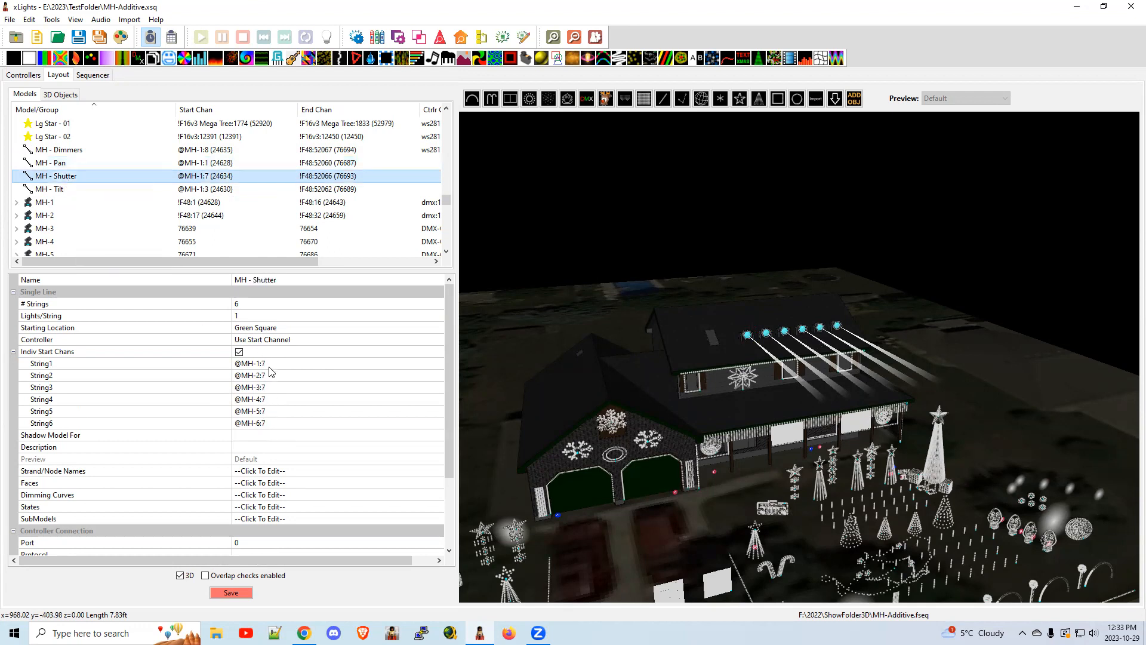
click(67, 190)
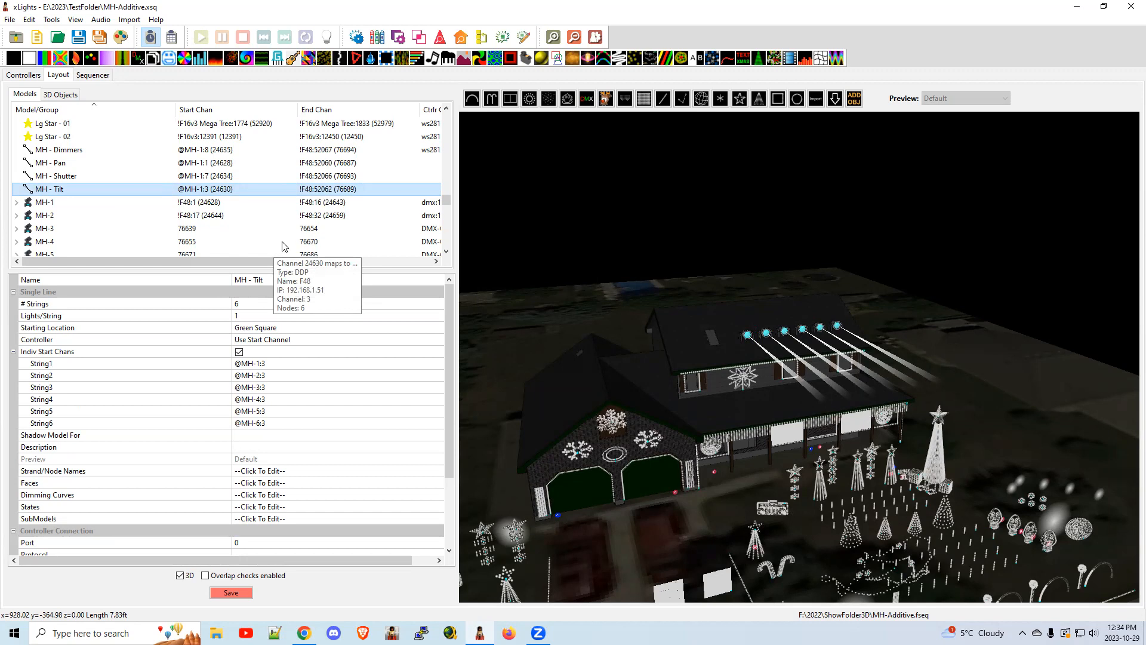
In the sequencer, set the DMX effect on MH-1 to Tilt 31, Shutter 255 and Dimmer 52
click(93, 76)
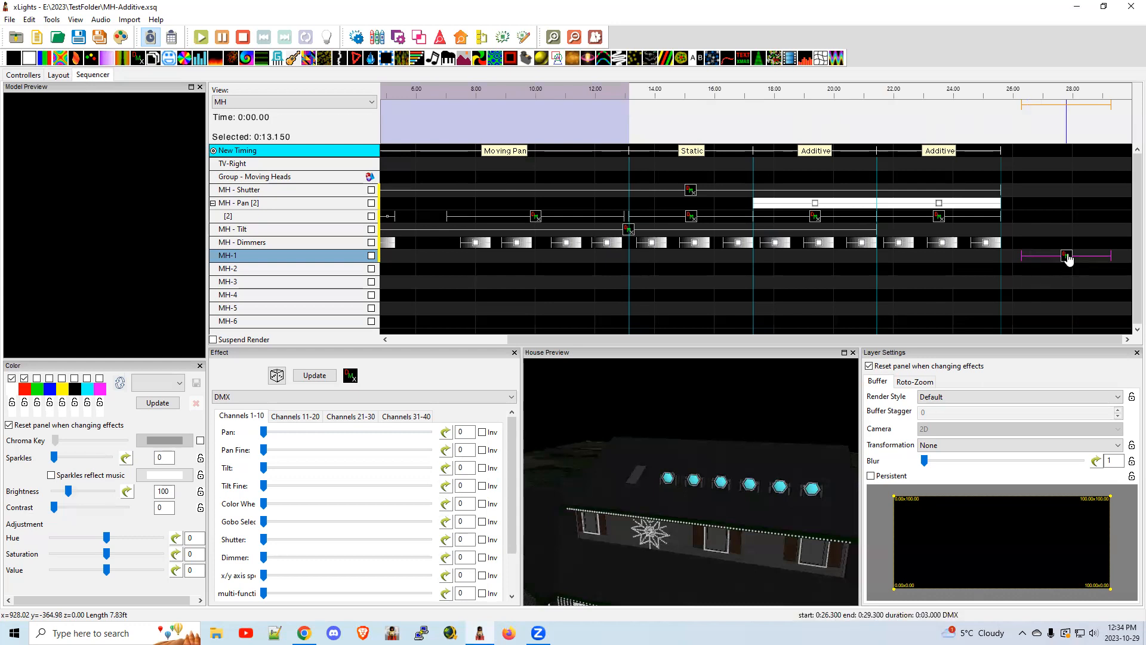
click(1068, 259)
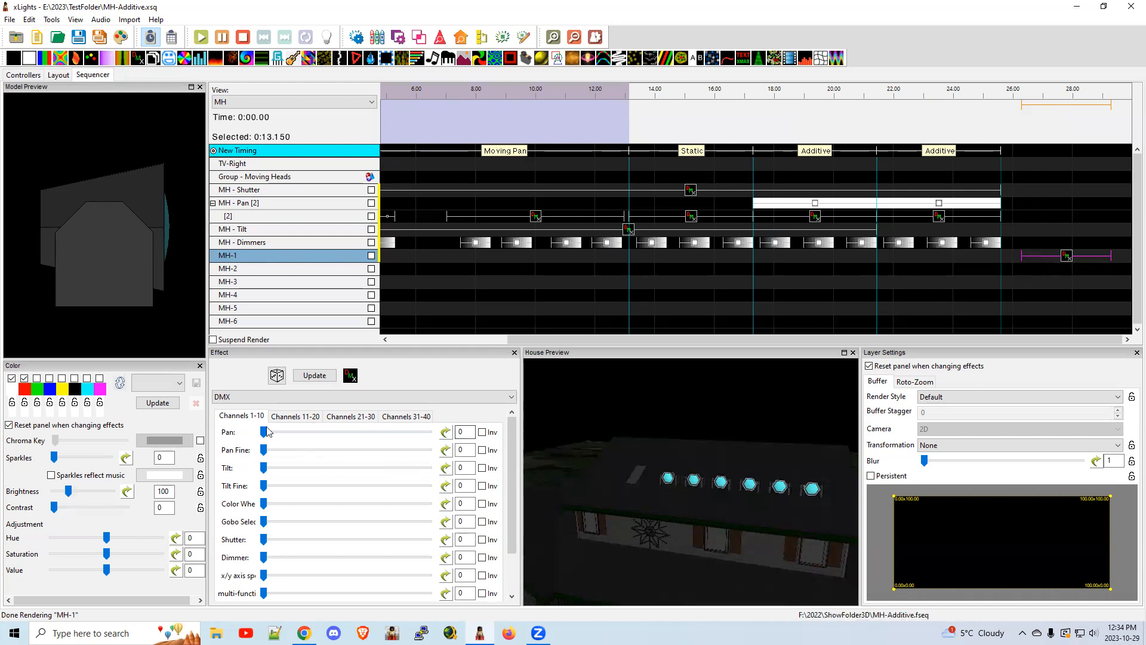
mouse_move(264, 432)
mouse_down()
mouse_move(281, 432)
mouse_move(247, 439)
mouse_up()
mouse_move(266, 471)
mouse_down()
mouse_move(294, 472)
mouse_move(284, 469)
mouse_up()
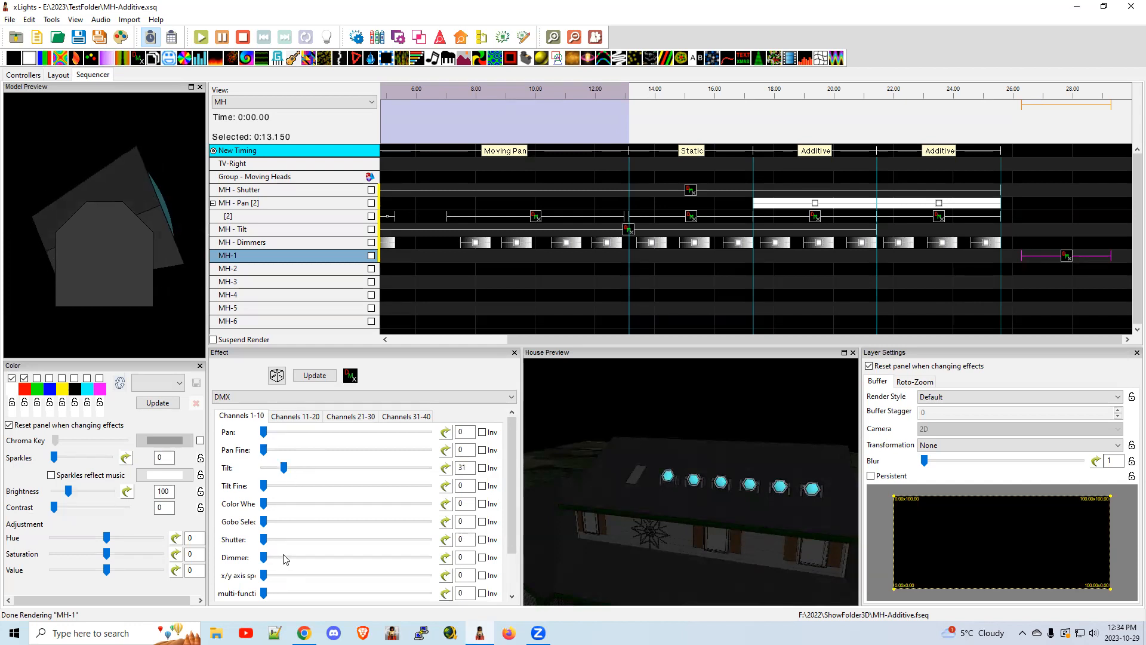
drag(265, 558, 320, 557)
drag(264, 544, 432, 543)
drag(321, 557, 297, 559)
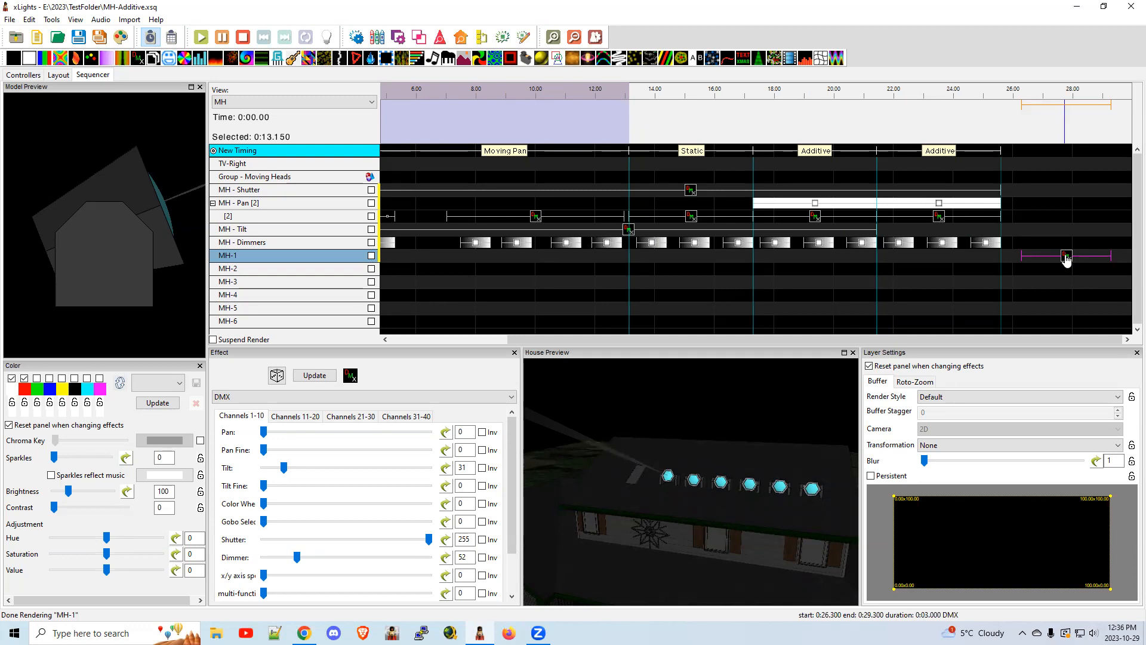
Examine the channel values of the DMX effect on the MH - Shutter row at the start of the sequence
drag(548, 338, 416, 335)
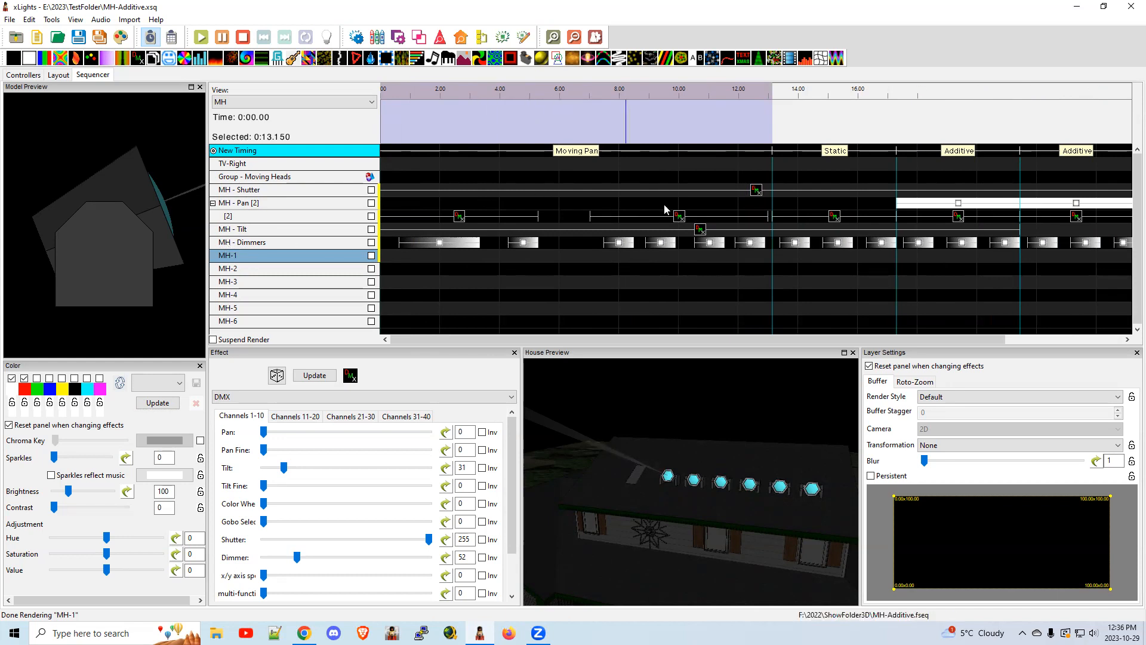
click(756, 191)
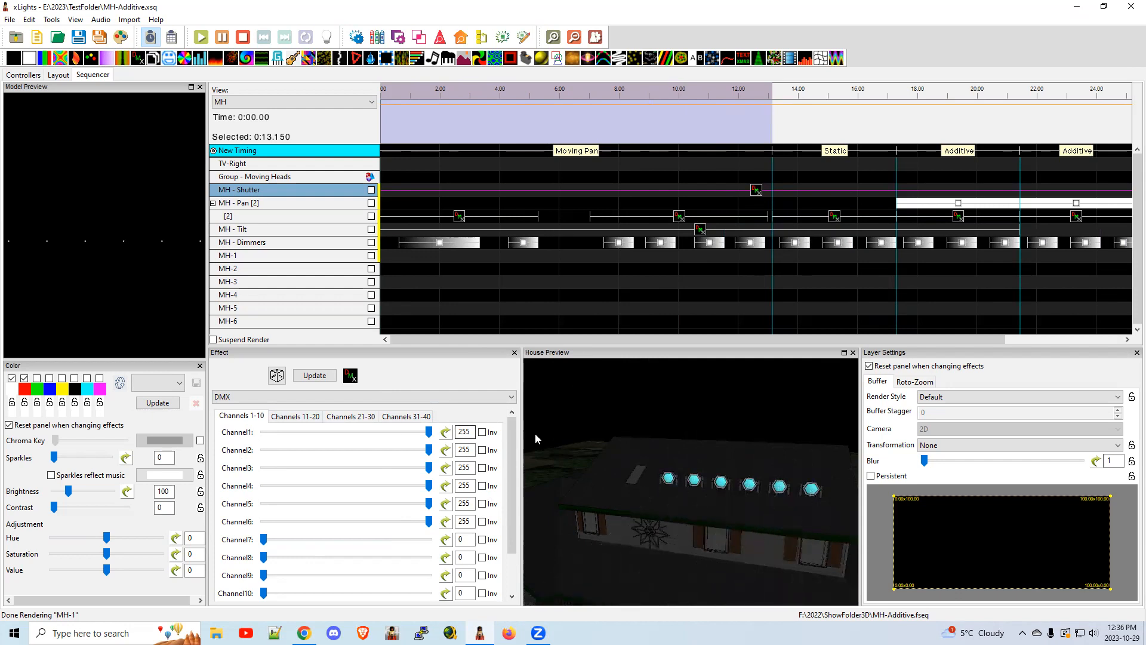
scroll(358, 508, down, 3)
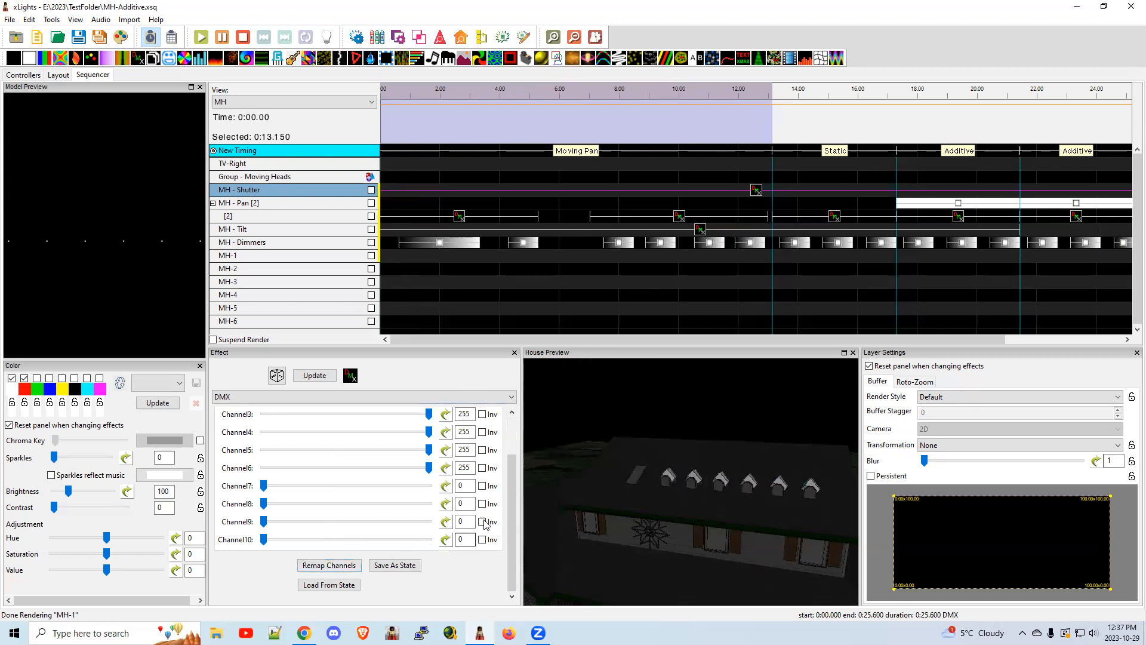
drag(511, 478, 508, 440)
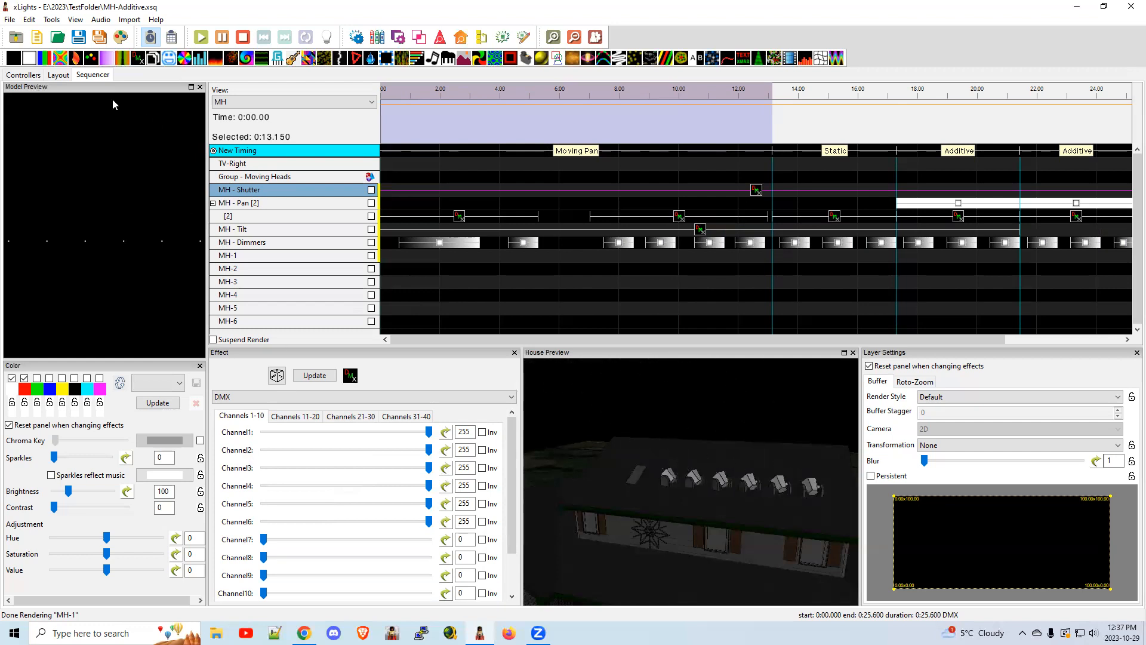
In the layout, name nodes 1, 2 and 6 of the MH - Shutter model "MH 1", "MH 2" and "MH 6"
click(58, 74)
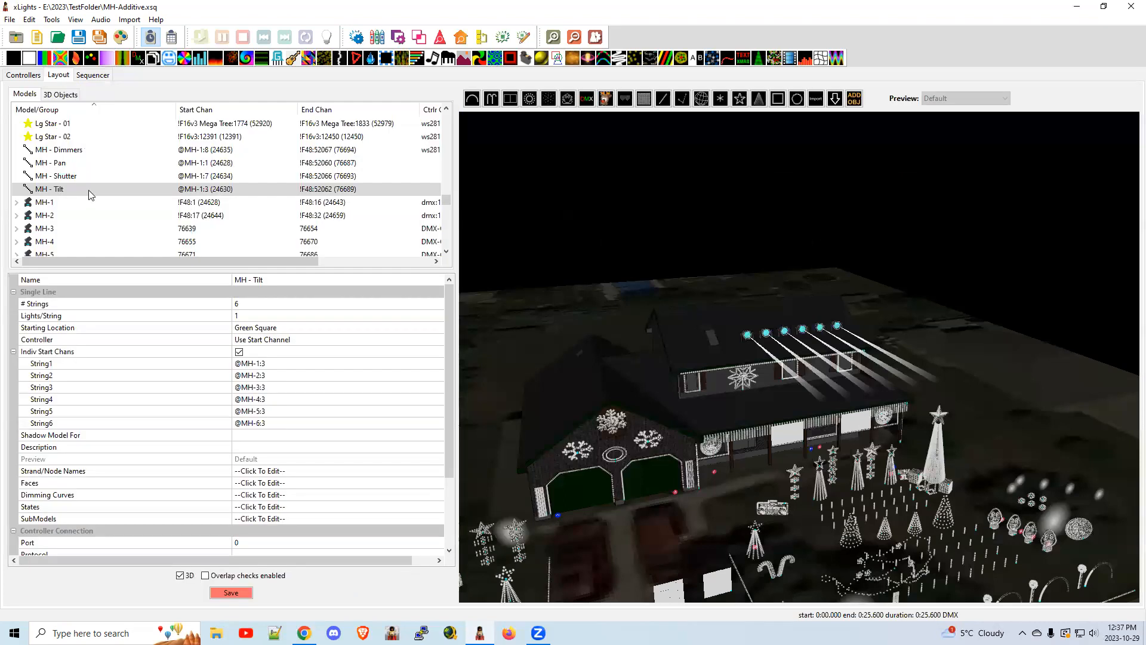
click(73, 177)
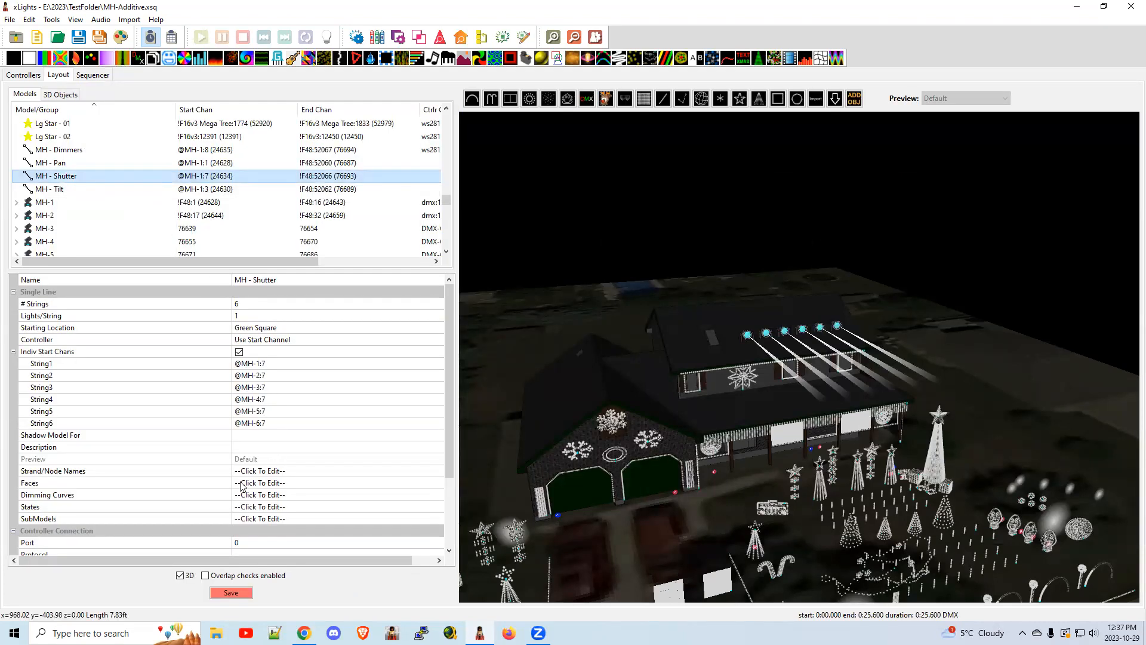
click(262, 471)
click(438, 471)
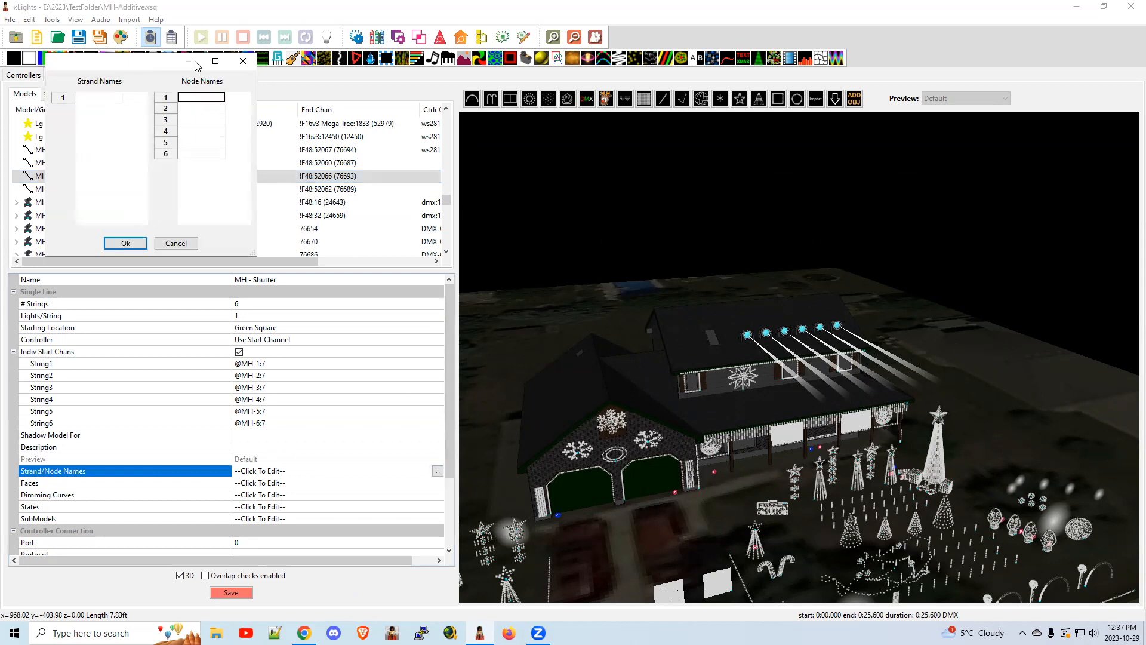
text(MH 1)
click(186, 109)
text(MH)
click(186, 154)
text(MH 6)
click(125, 243)
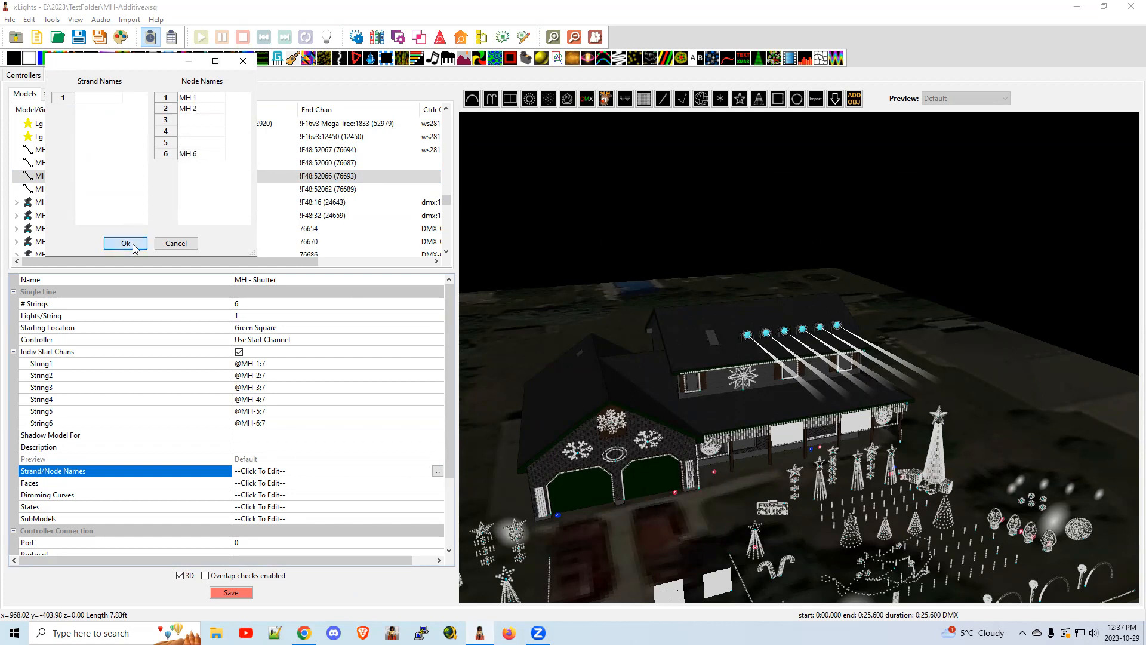
Check the named channels of the MH - Shutter effect in the sequencer, and set MH 6 to 80 in the Static pan effect
click(92, 74)
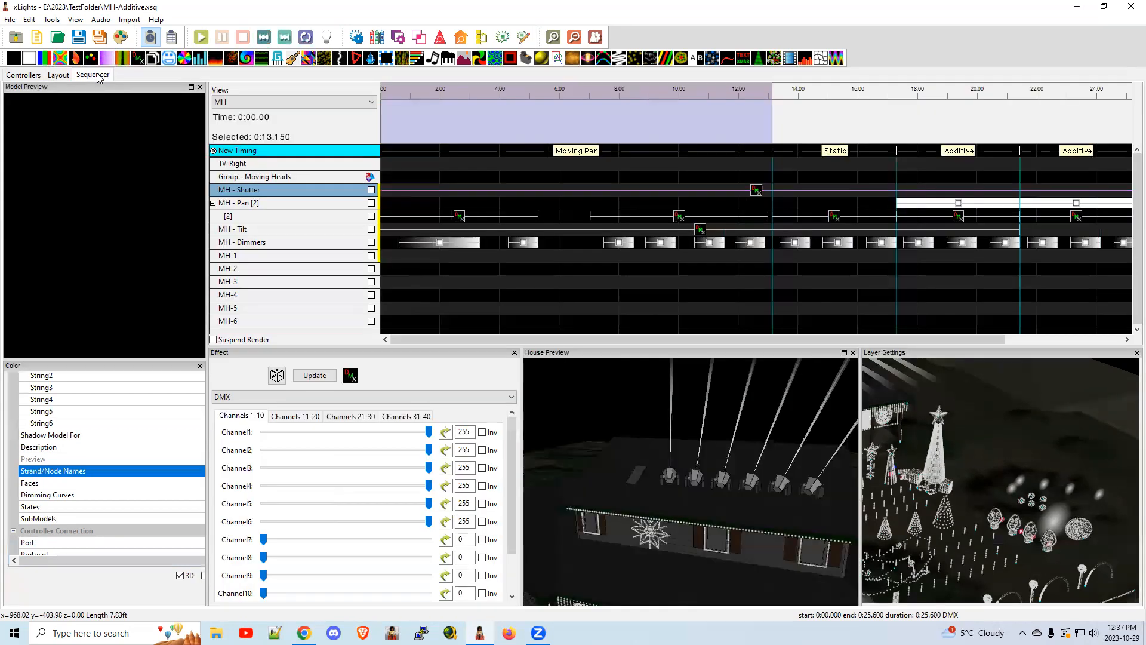
click(757, 192)
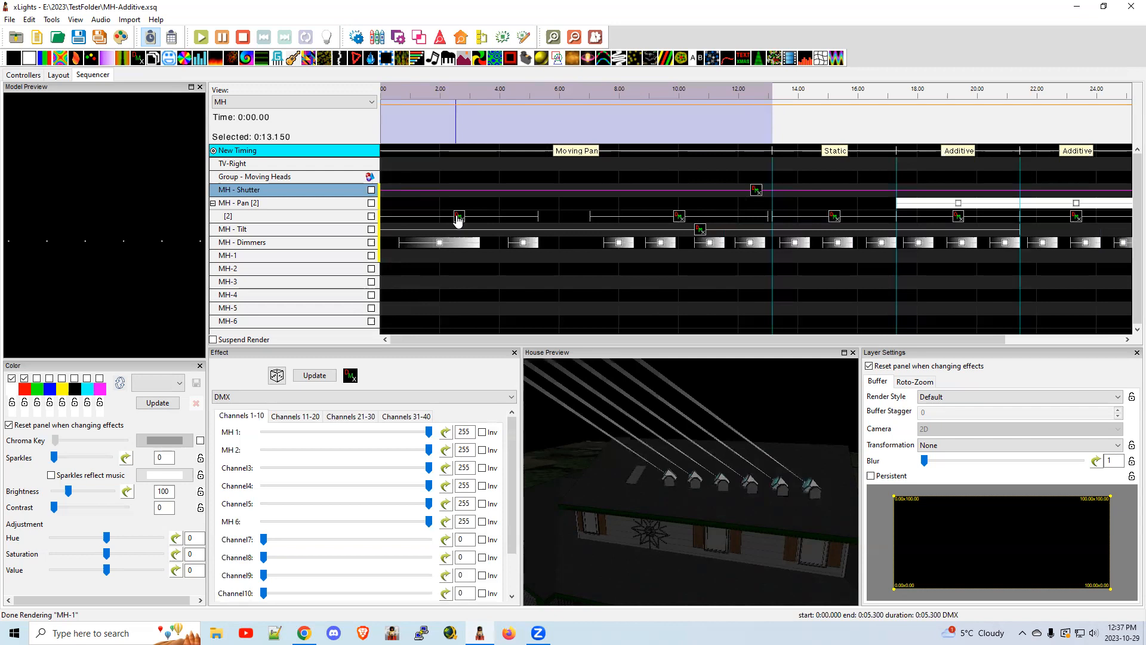
click(834, 218)
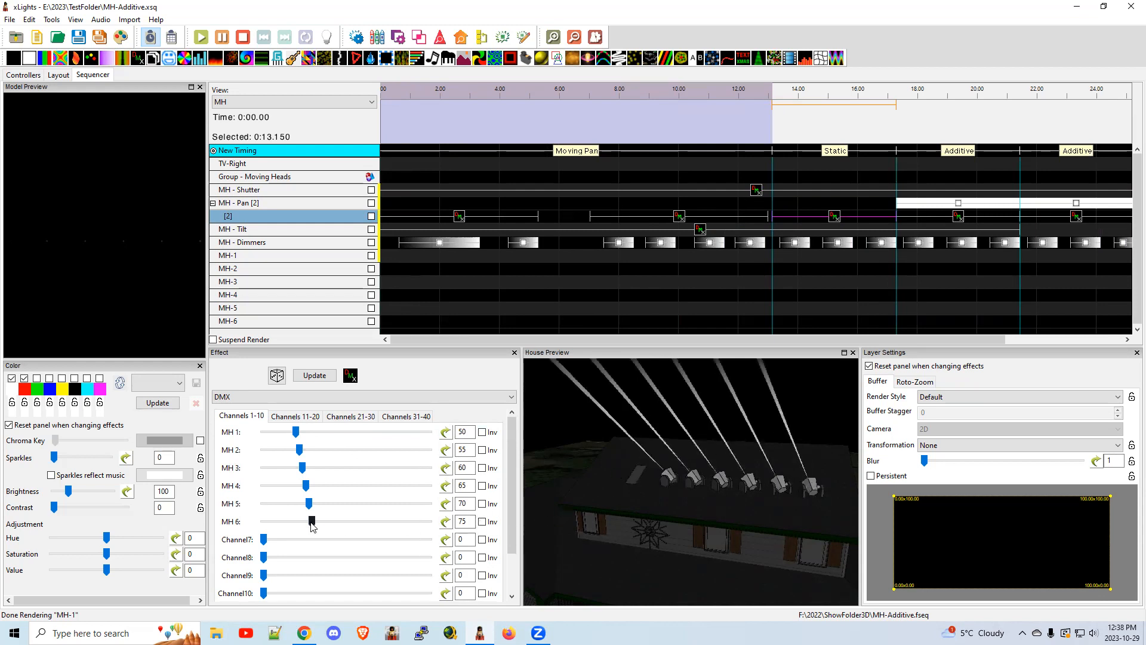
mouse_move(311, 522)
mouse_down()
mouse_move(334, 523)
mouse_move(320, 524)
mouse_up()
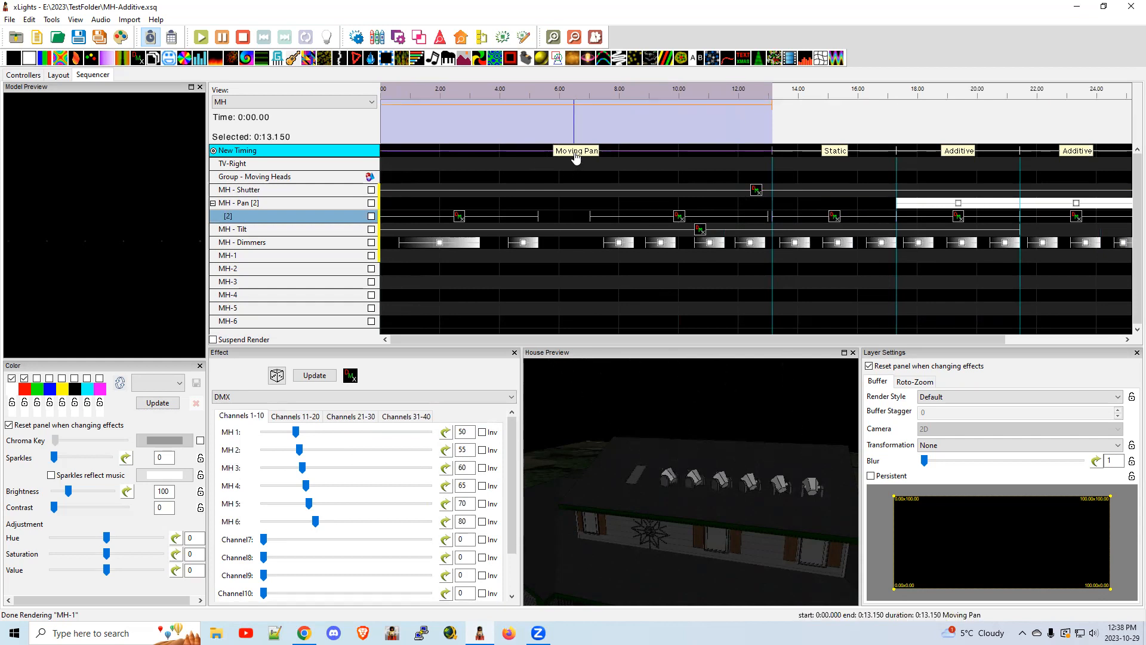
Inspect the Ramp Up/Down value curve for MH 1 in the first MH - Pan effect, and leave the curve applied
click(457, 219)
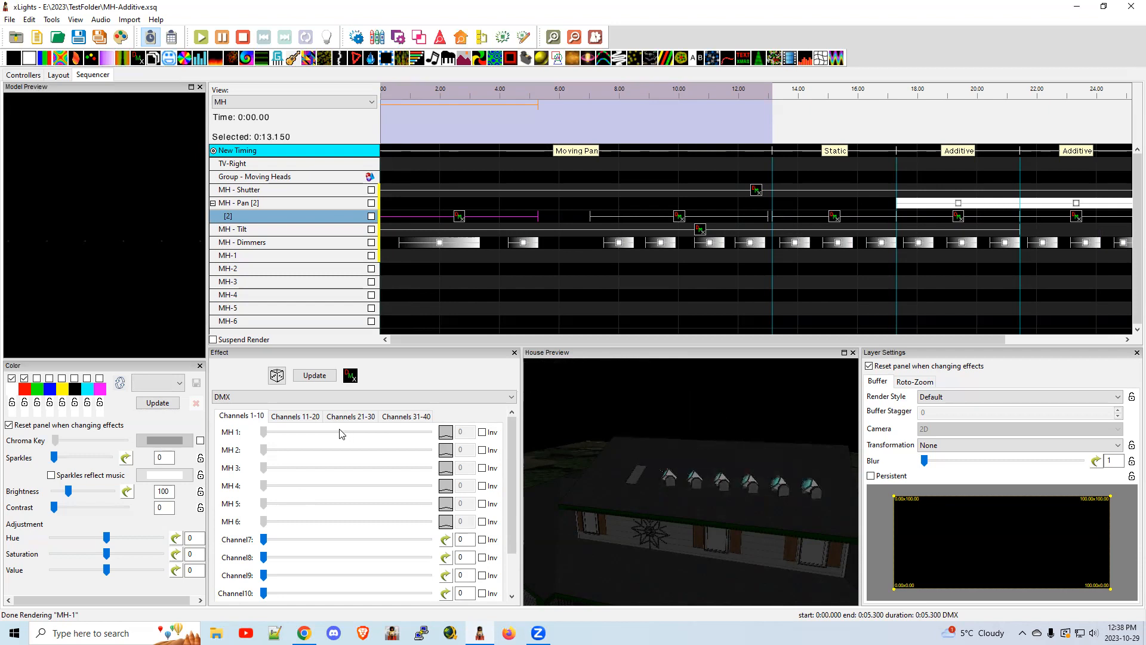
click(445, 435)
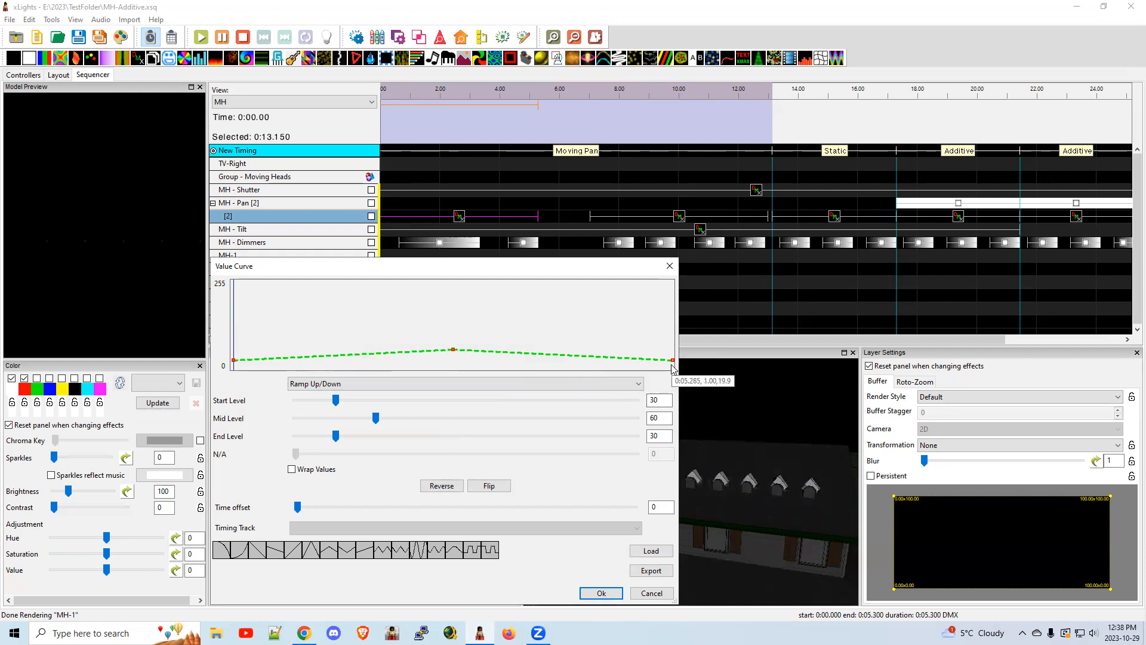
click(657, 594)
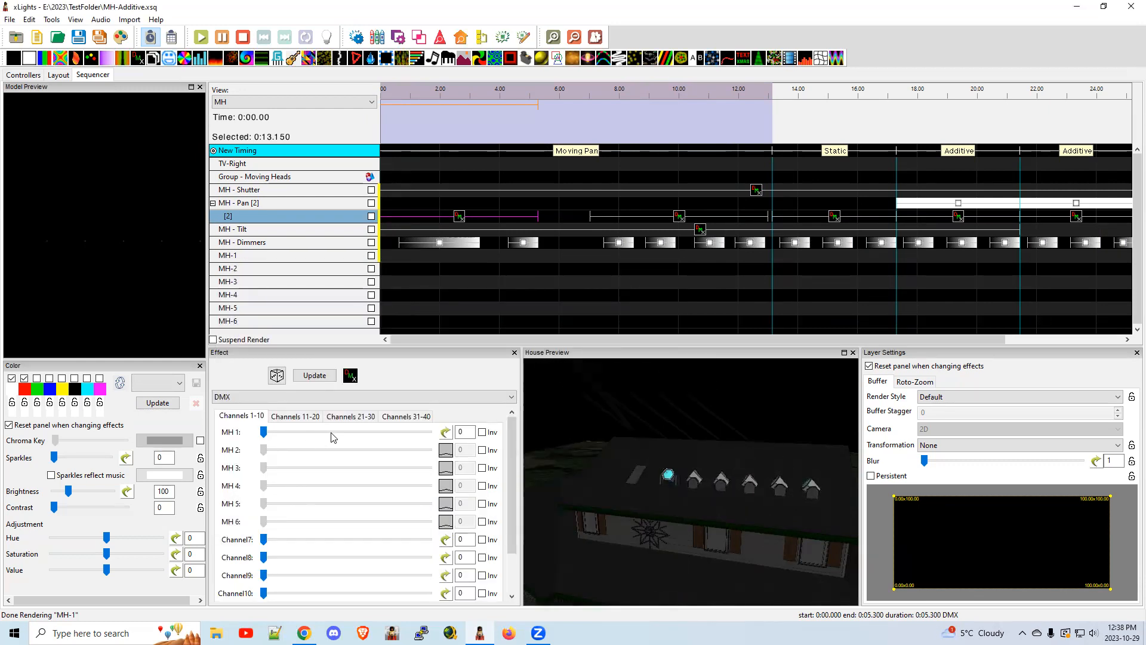
click(446, 433)
click(615, 597)
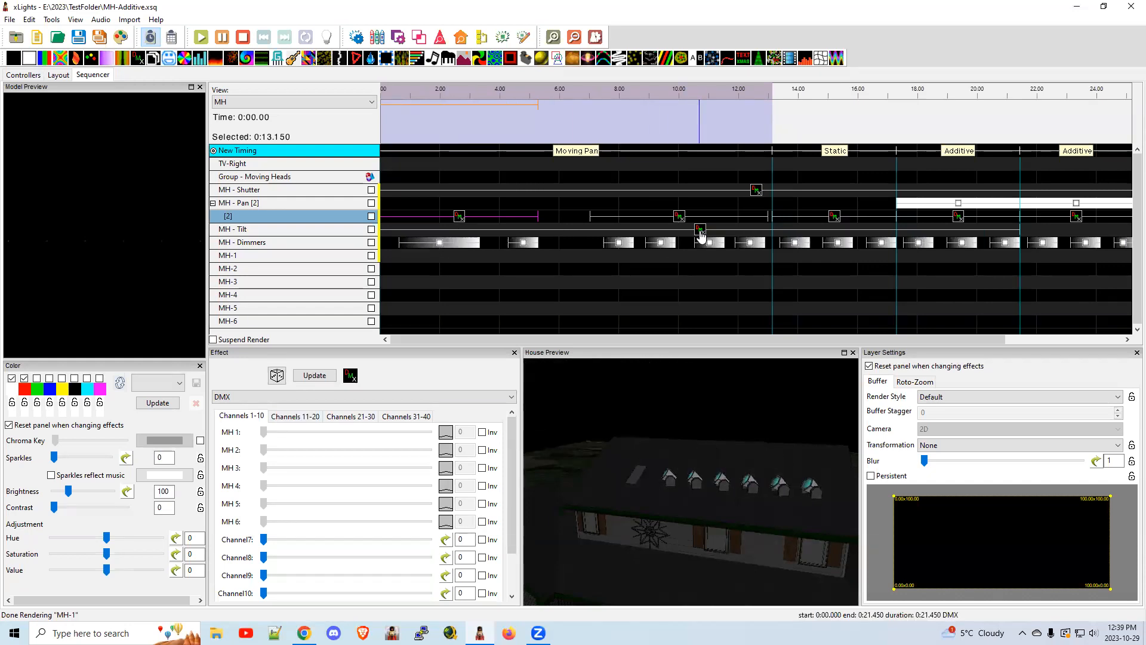
Review the settings of the MH - Tilt DMX effect and the first On effect on MH - Dimmers
click(700, 232)
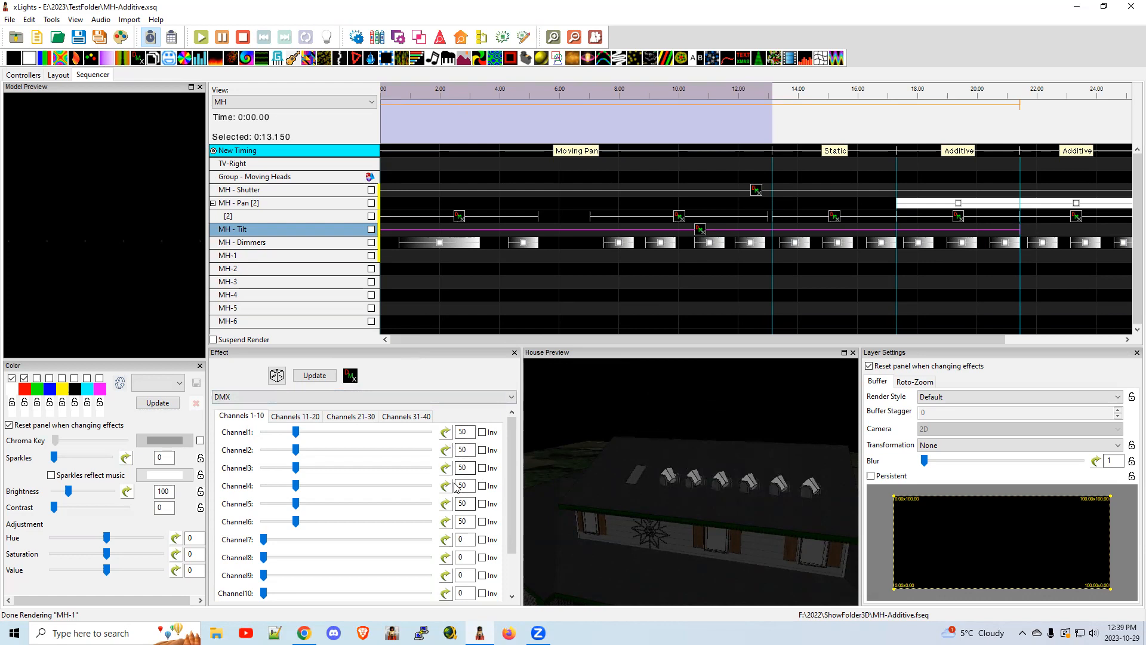
click(441, 243)
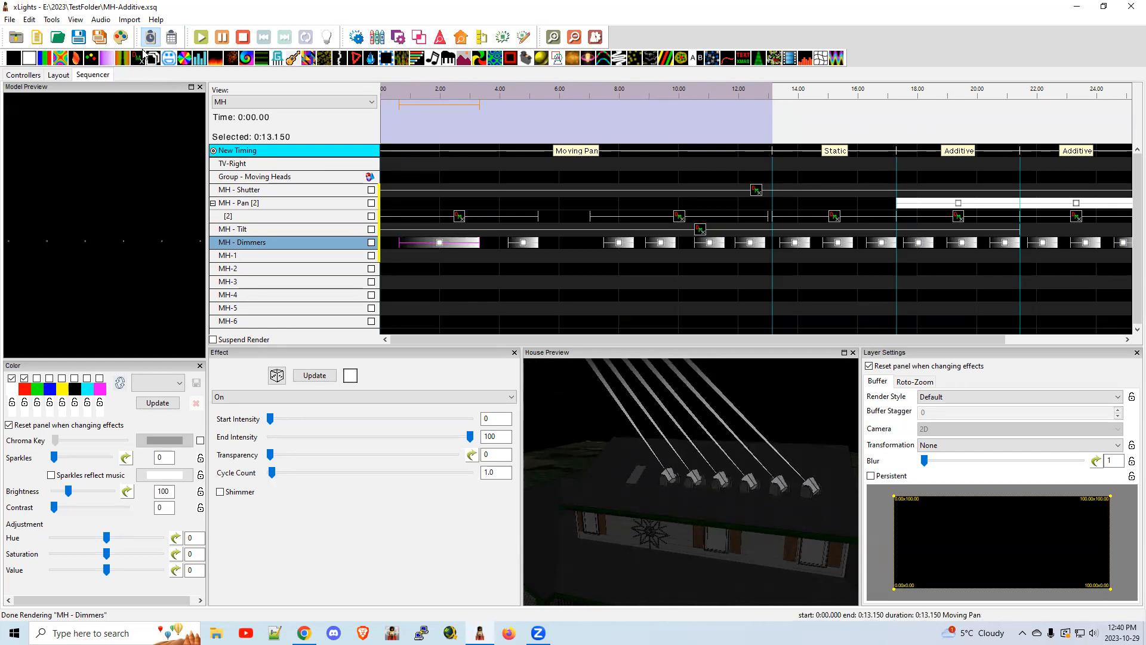
Try a DMX effect on MH-3 across Moving Pan with Pan 114, Tilt 118, Shutter 255 and Dimmer 255, and delete it
drag(139, 62, 453, 279)
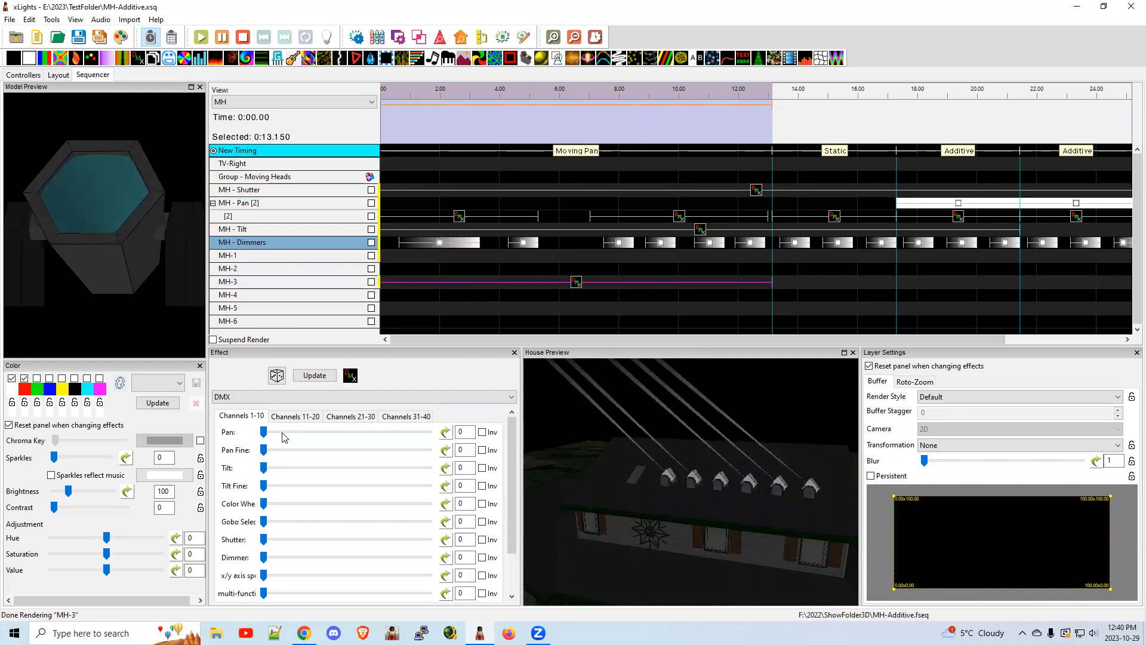
drag(263, 433, 330, 432)
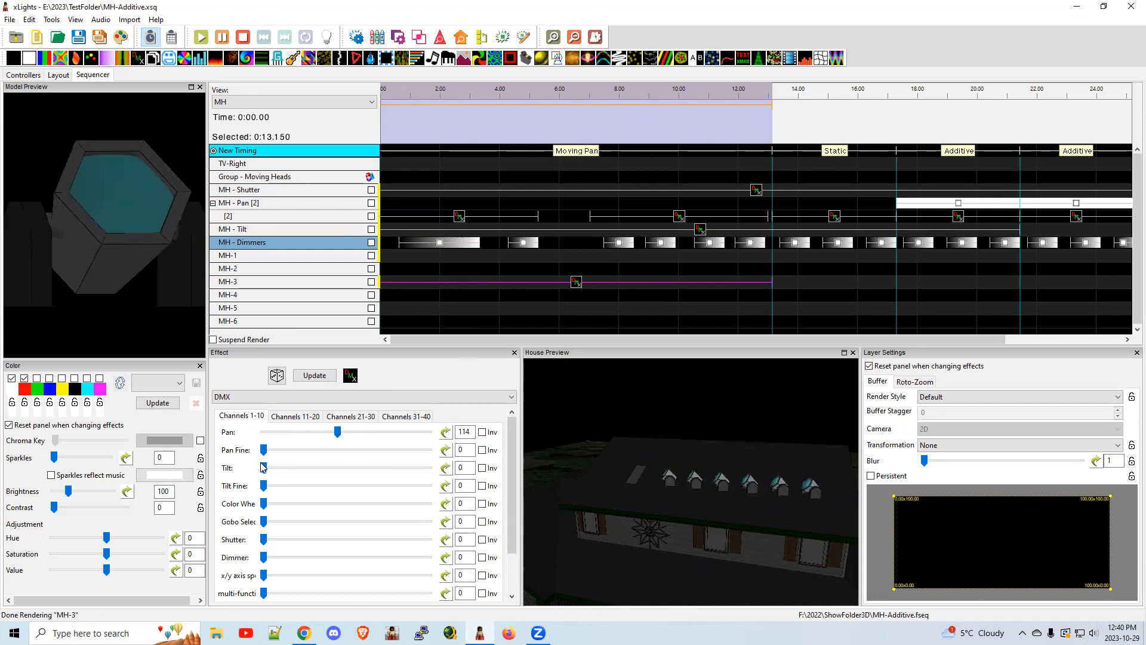
drag(265, 471, 333, 473)
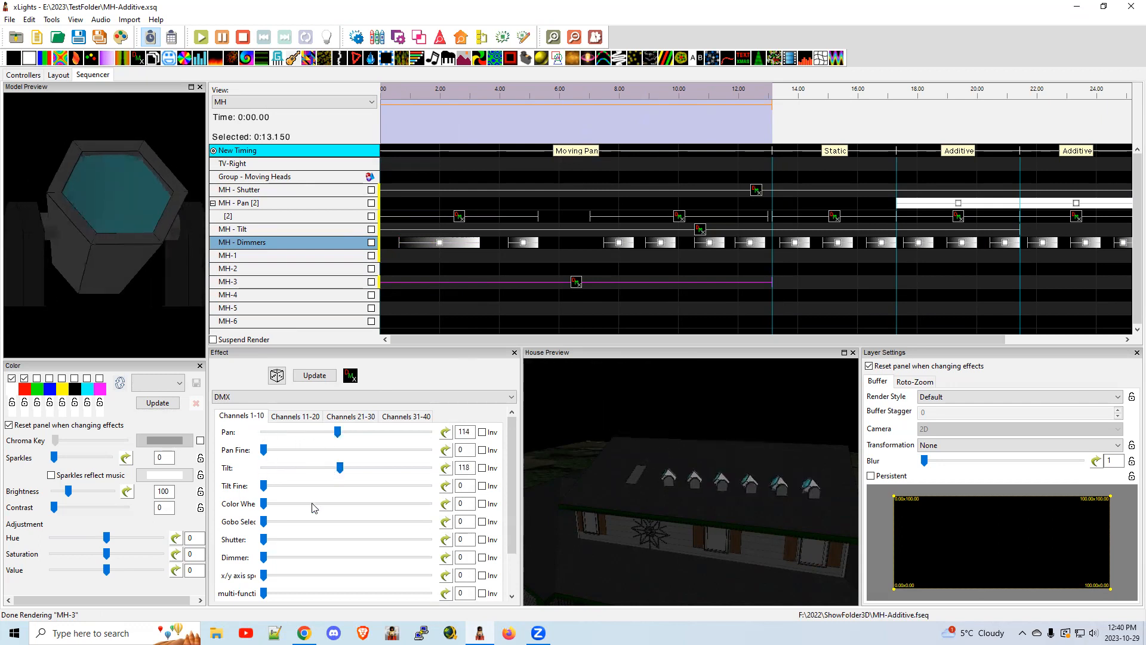
drag(266, 541, 431, 545)
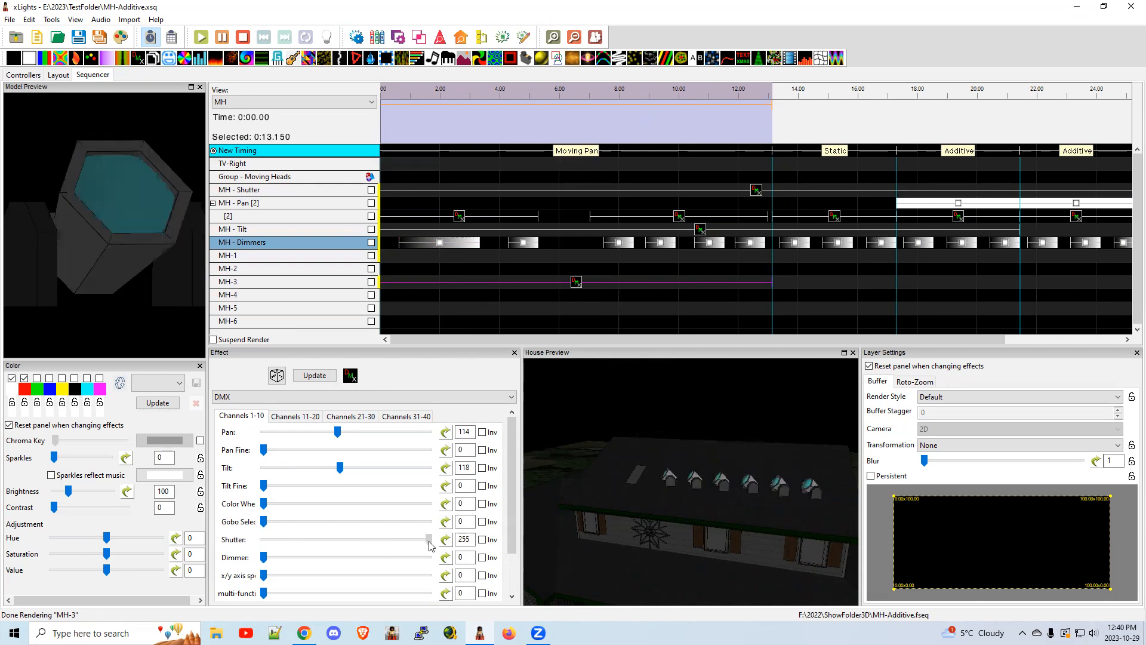
drag(263, 557, 431, 557)
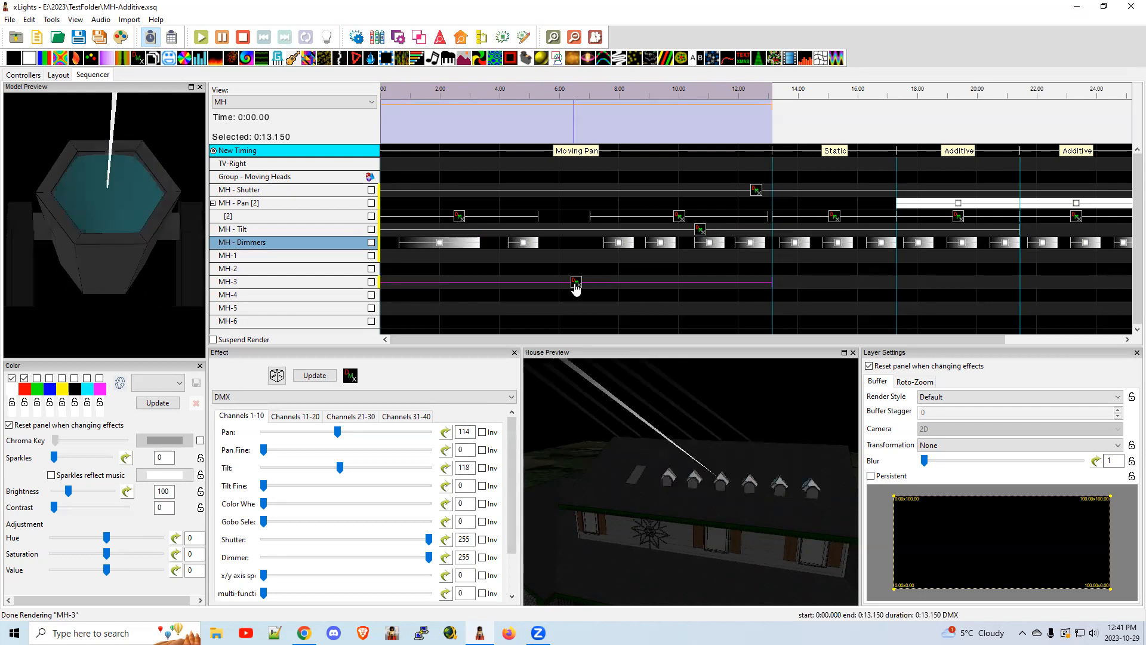
key(Delete)
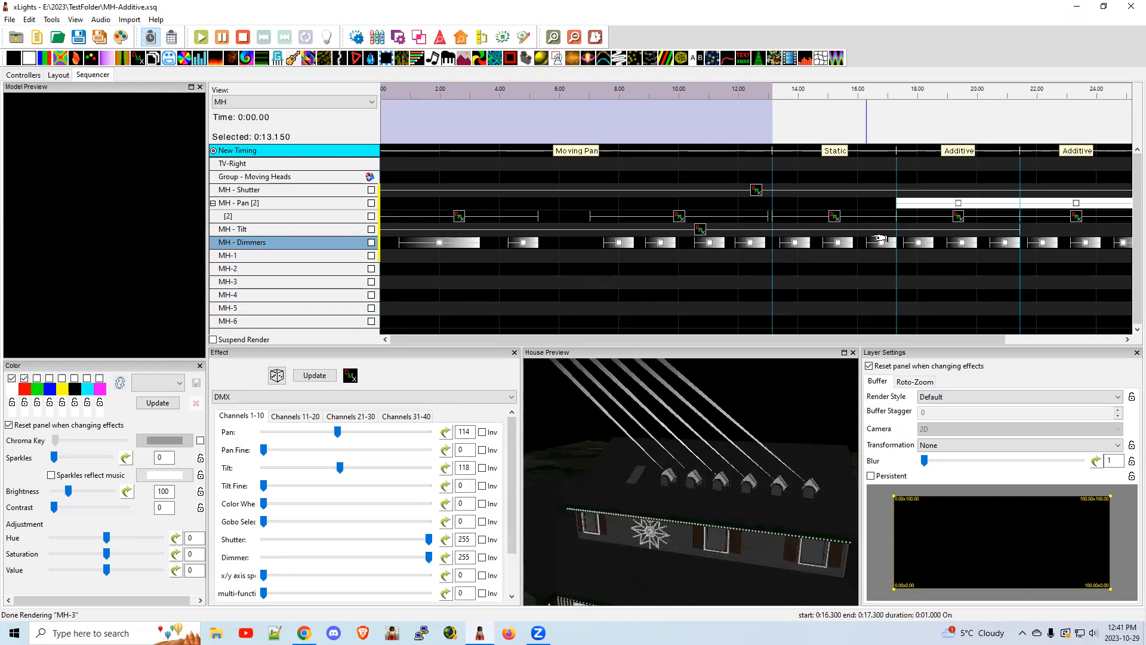
Select the On effect in the first Additive section of MH - Pan, and show its Layer Blending settings in place of Layer Settings
click(836, 217)
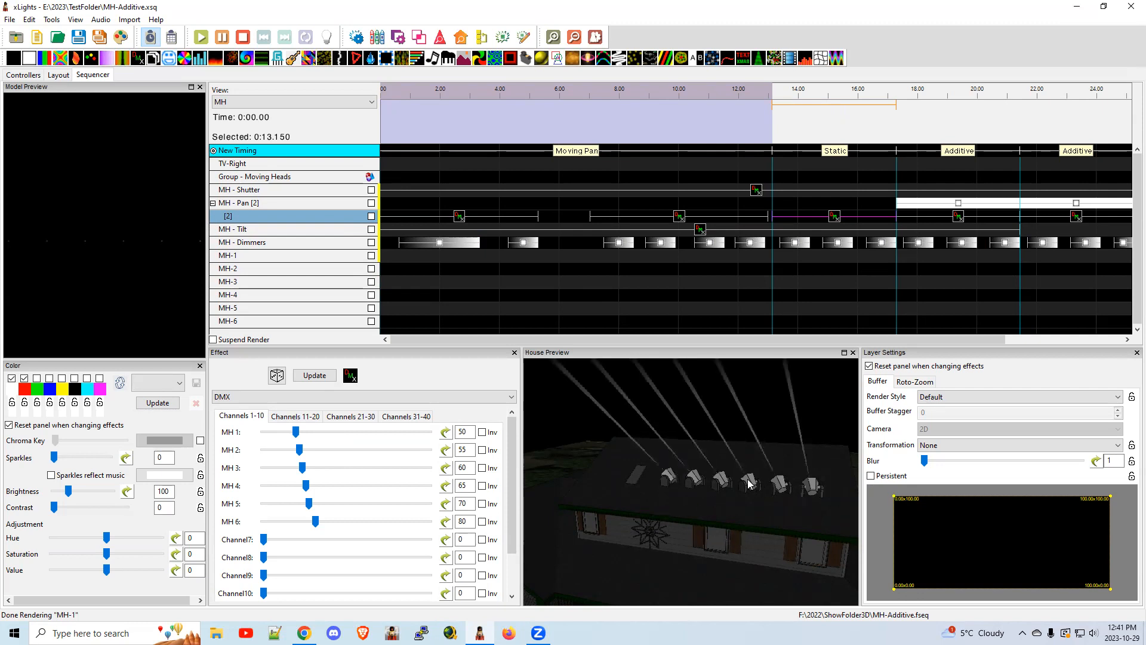
drag(899, 339, 972, 339)
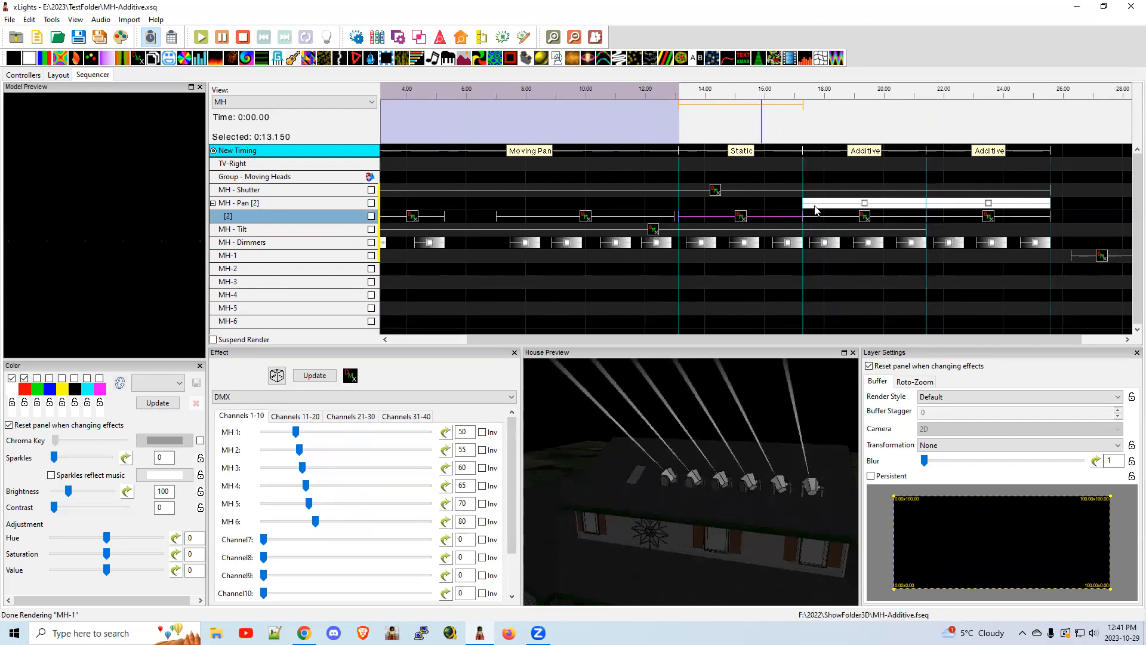
click(866, 206)
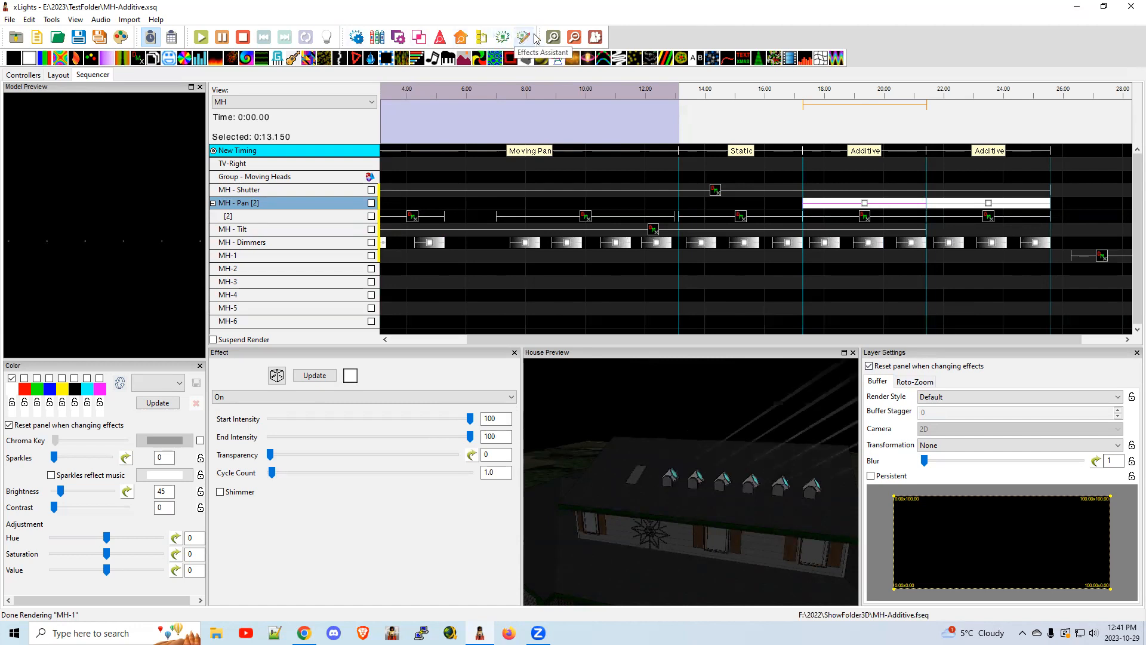
click(420, 40)
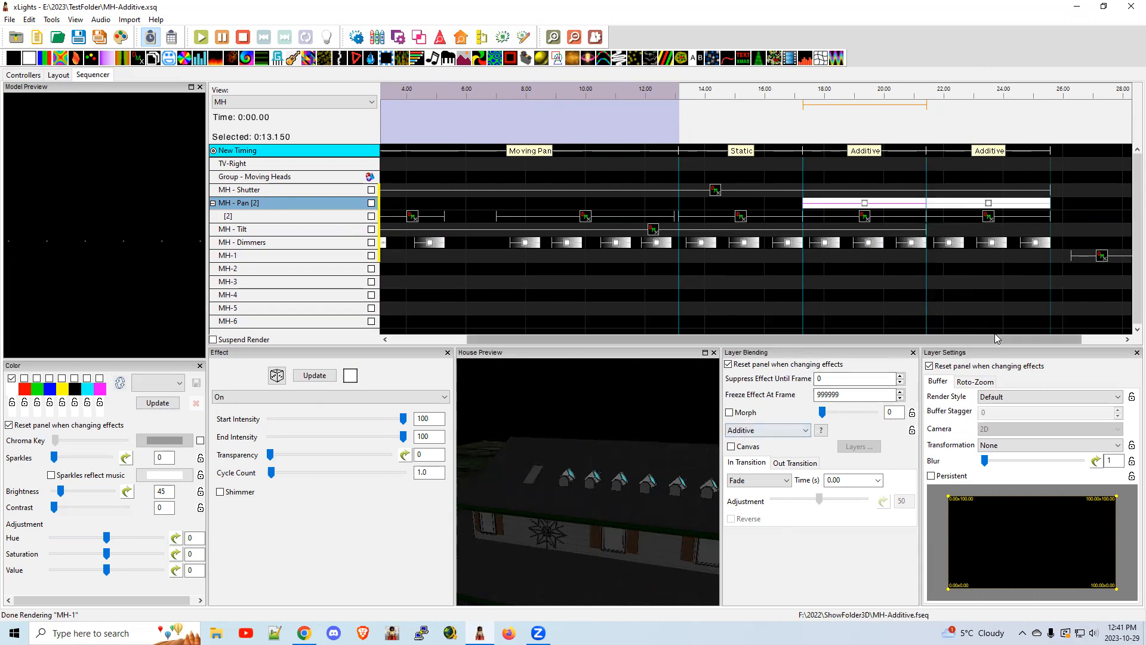
click(1137, 353)
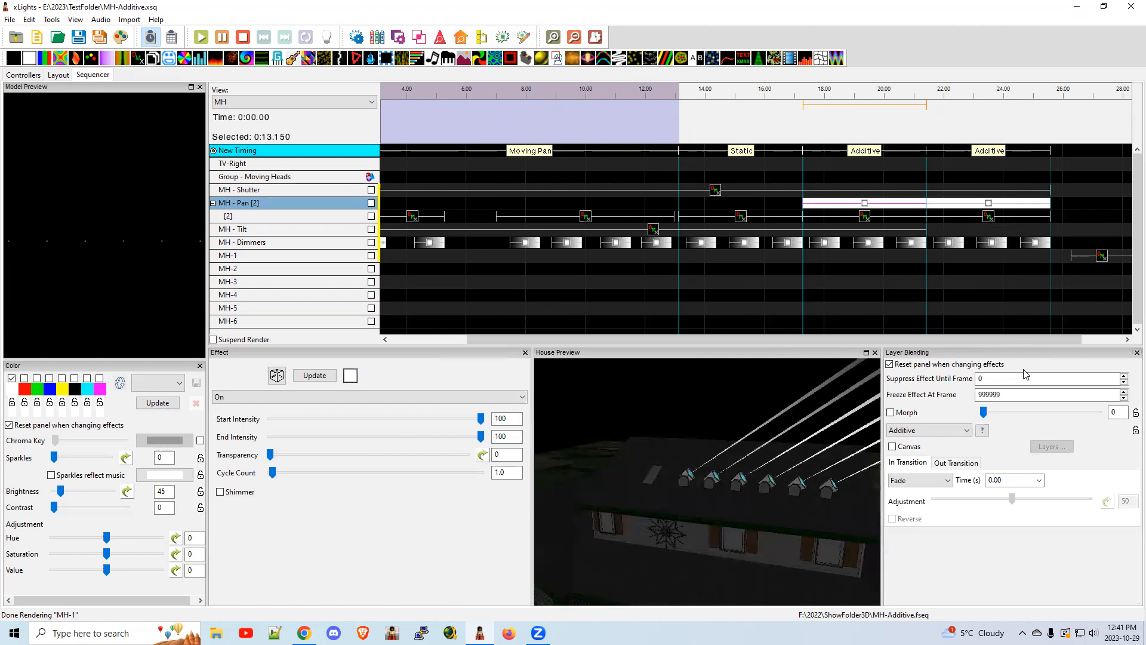
Compare the first Additive On effect's blending and brightness settings with the DMX effect on the MH - Pan layer beneath it
click(866, 207)
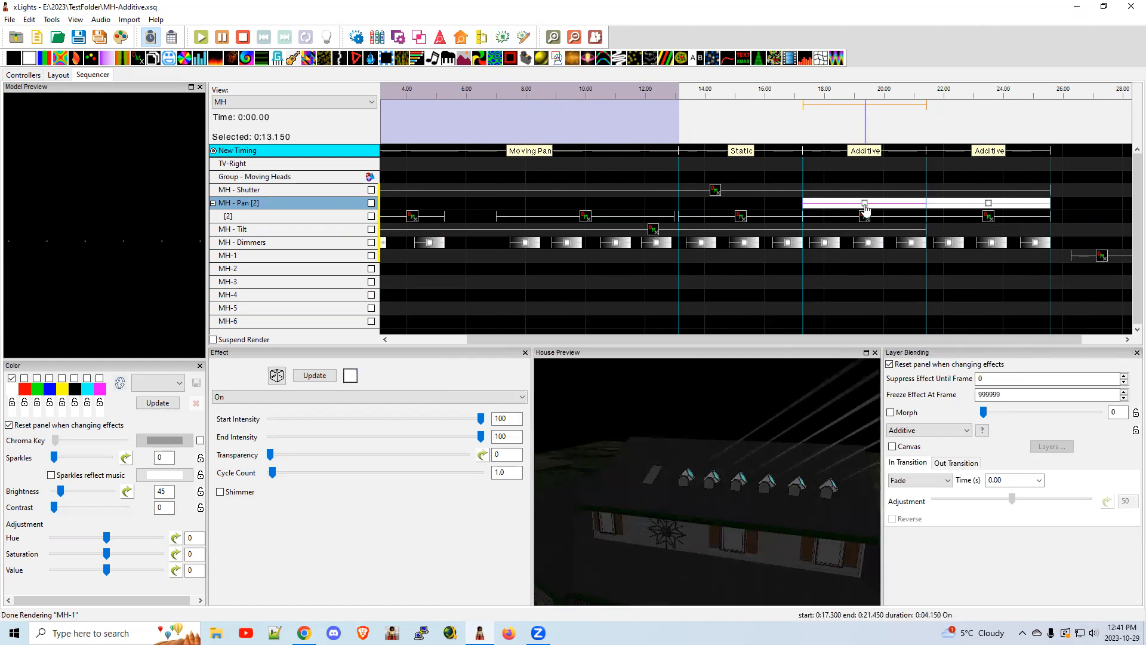
click(862, 218)
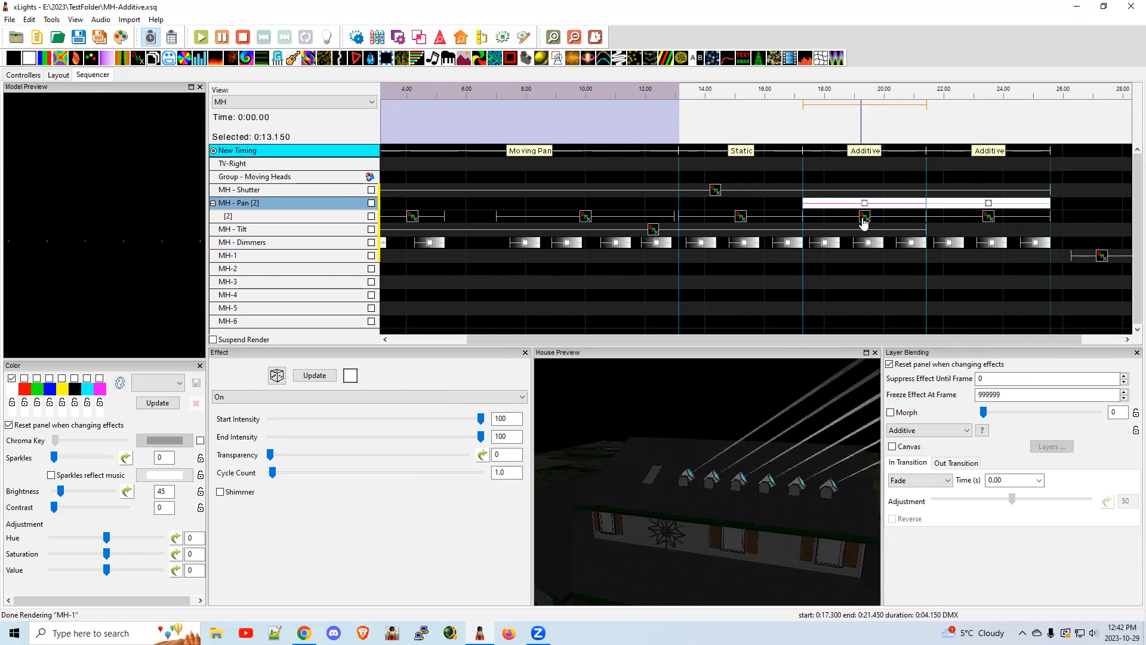
click(864, 222)
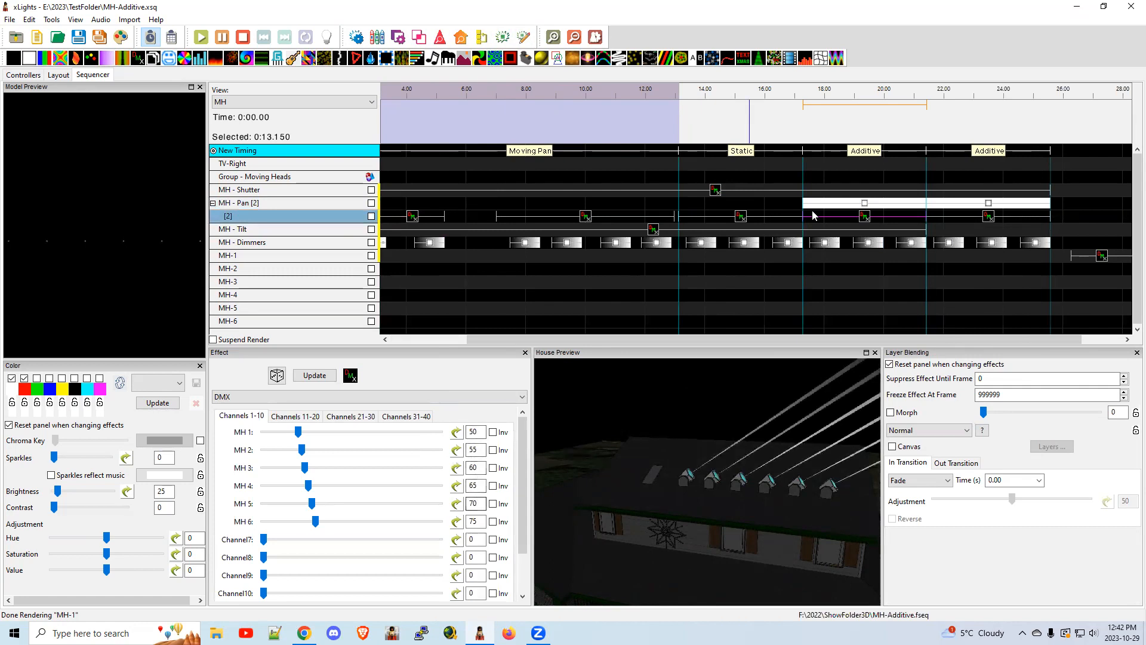
Try brightness levels between 0 and 70 on the first Additive On effect of MH - Pan, and set the brightness to 50
click(866, 204)
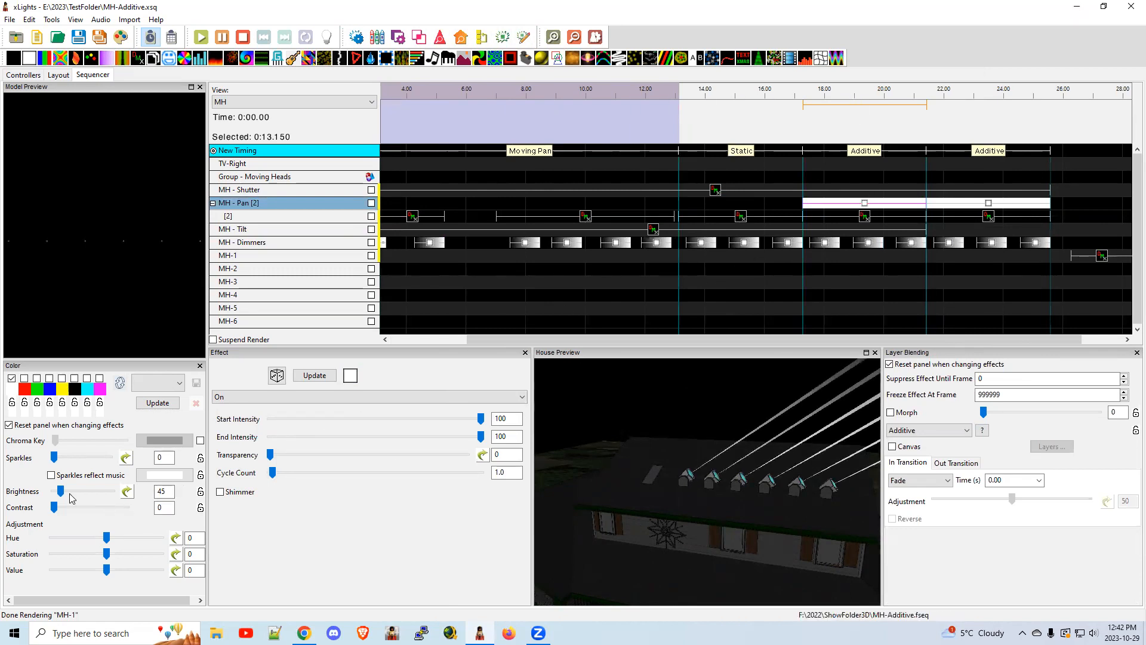
drag(60, 491, 65, 491)
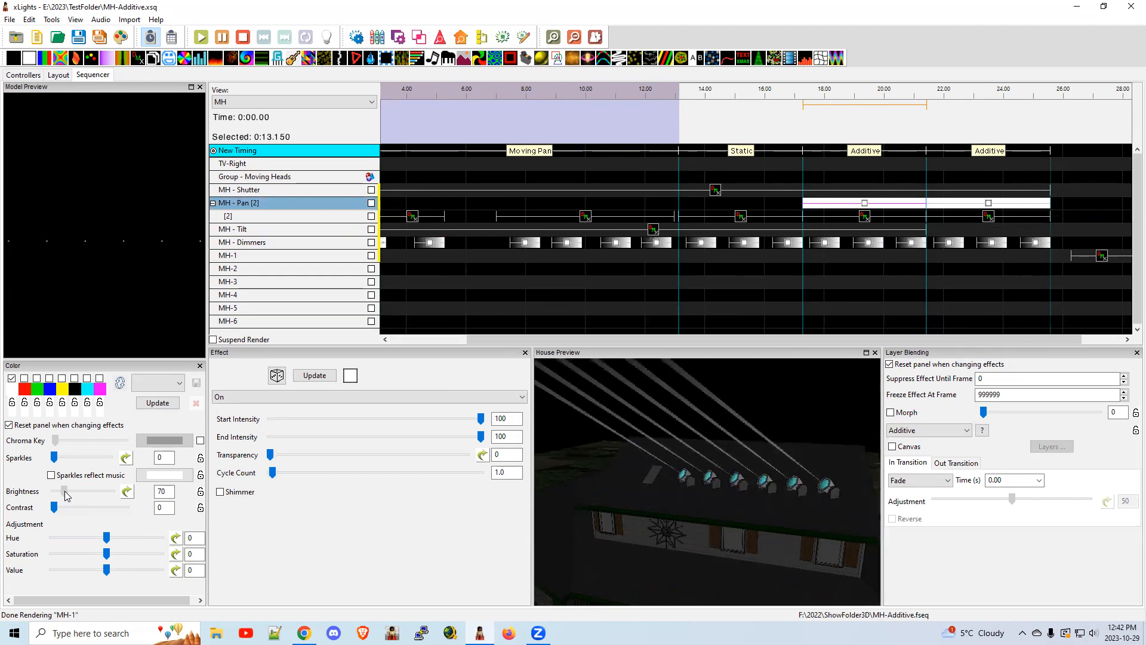
drag(65, 491, 62, 496)
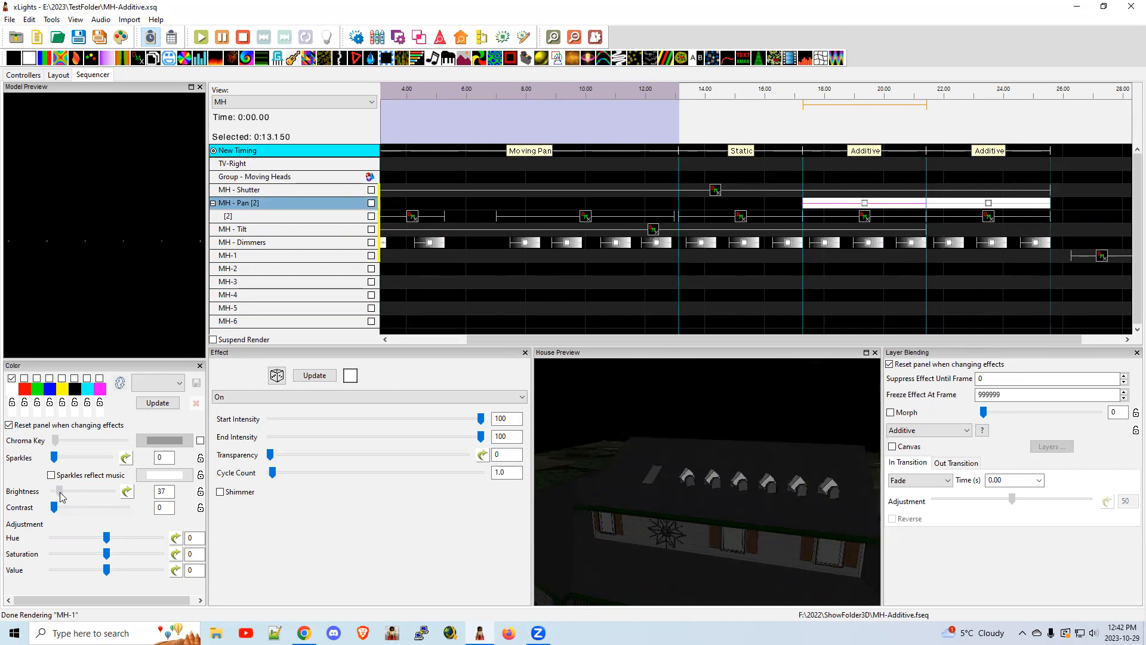
drag(62, 495, 63, 496)
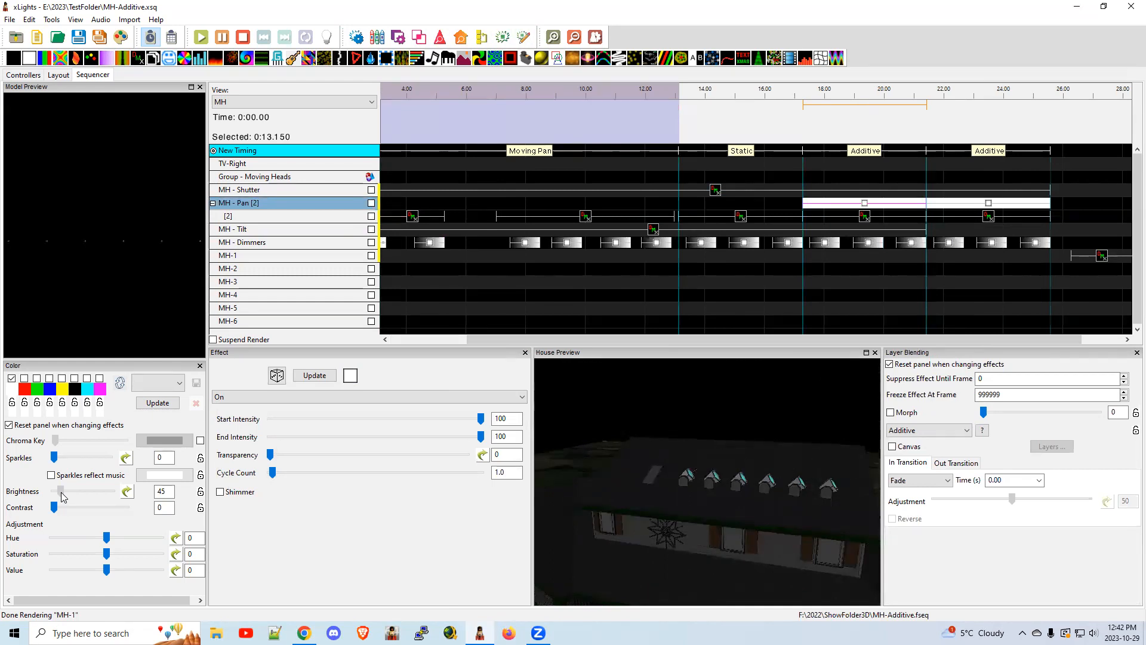
drag(63, 495, 52, 495)
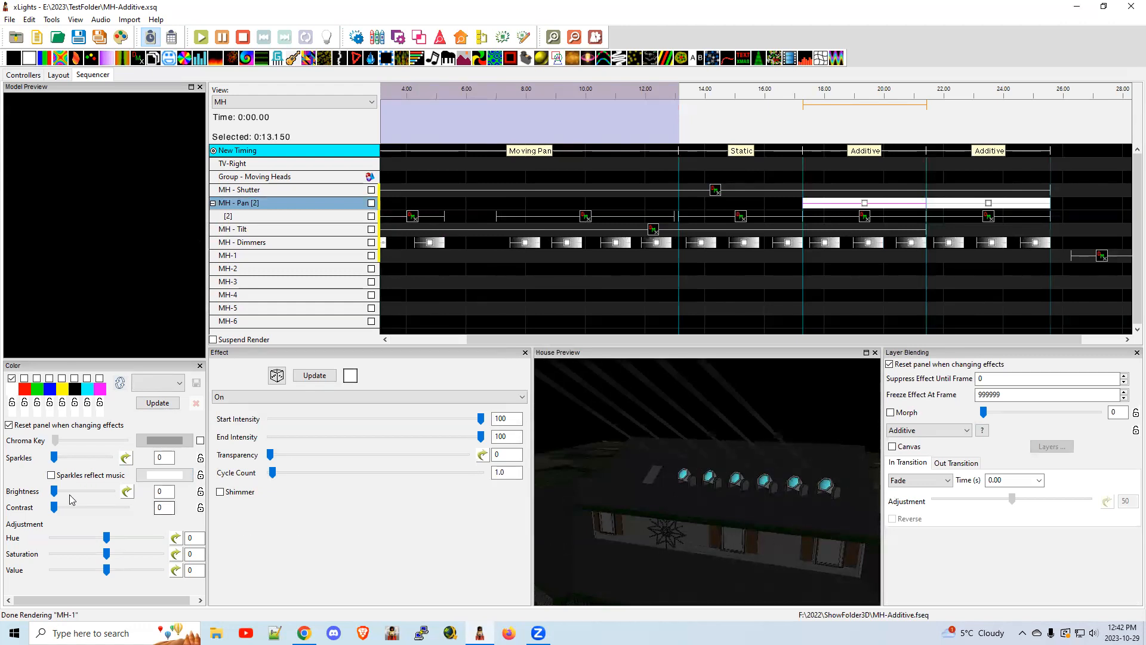
drag(55, 495, 63, 496)
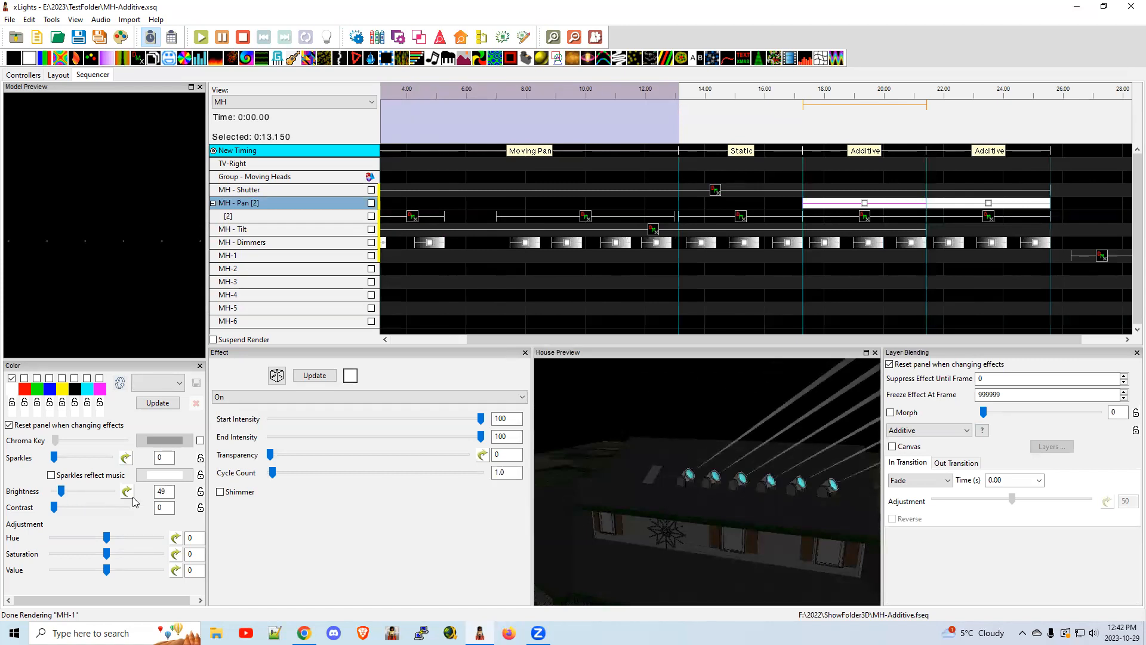
drag(172, 492, 124, 491)
text(50)
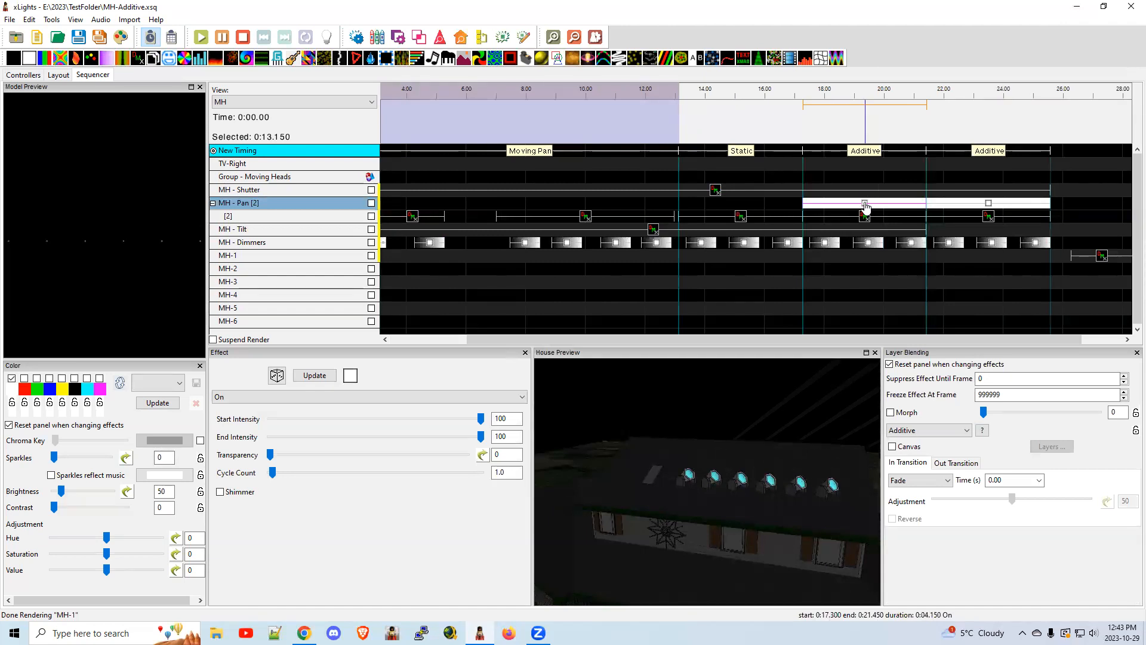
mouse_move(805, 202)
mouse_down()
mouse_move(367, 216)
mouse_move(797, 204)
mouse_up()
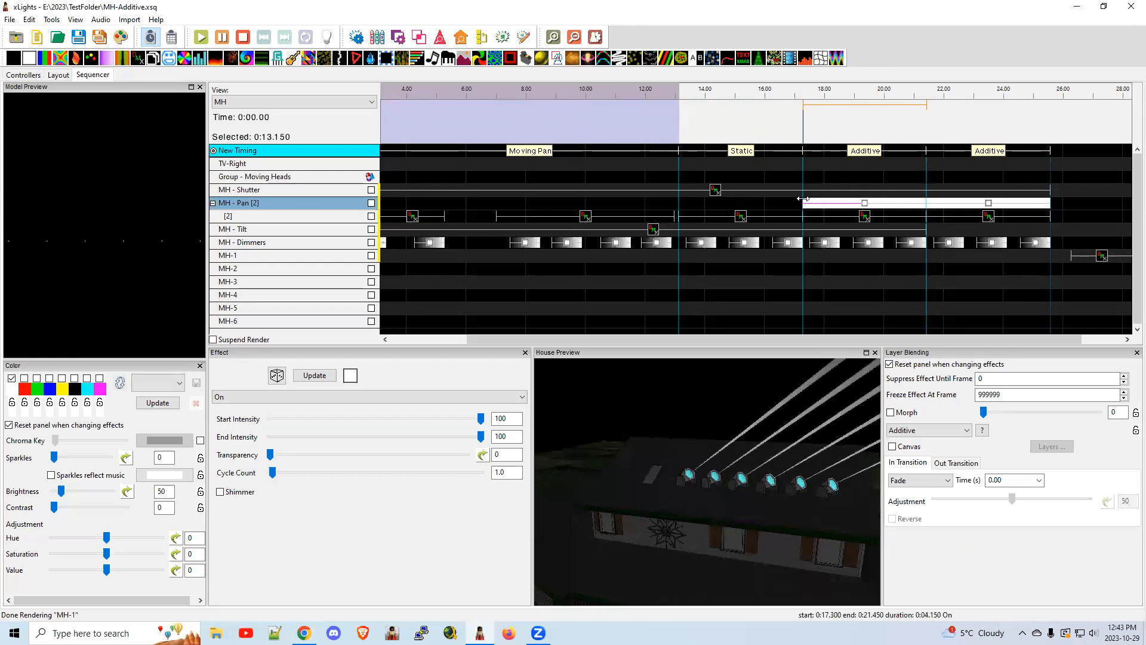
Play the Static section and both Additive timing sections to compare the moving heads' pan positions in the house preview
click(741, 151)
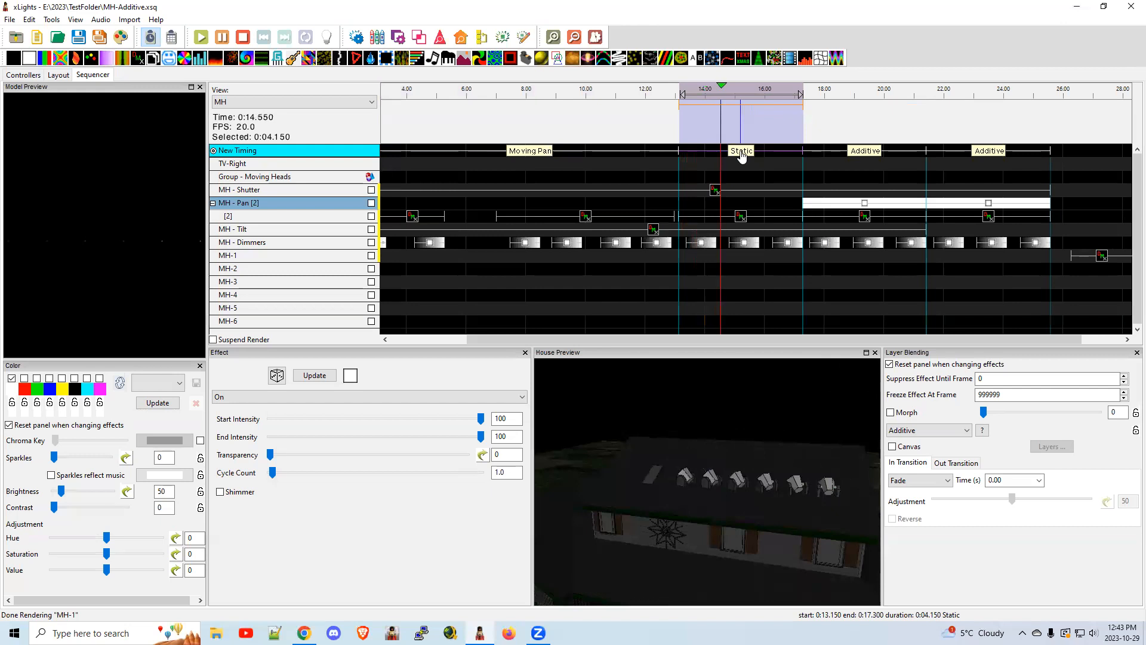
click(864, 151)
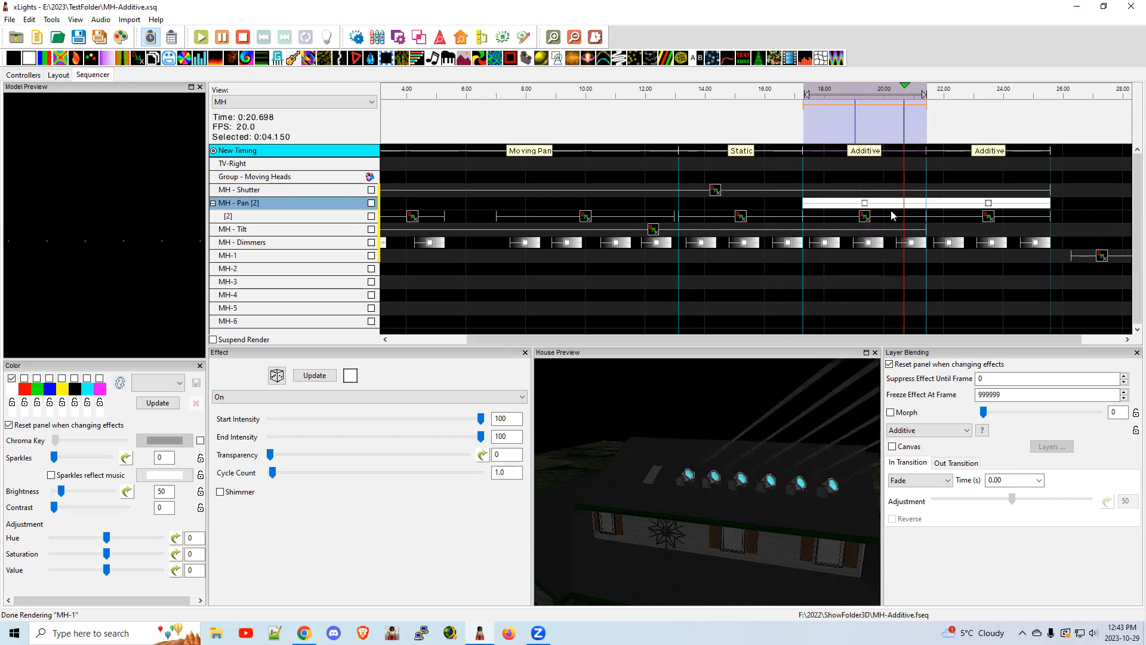
click(990, 153)
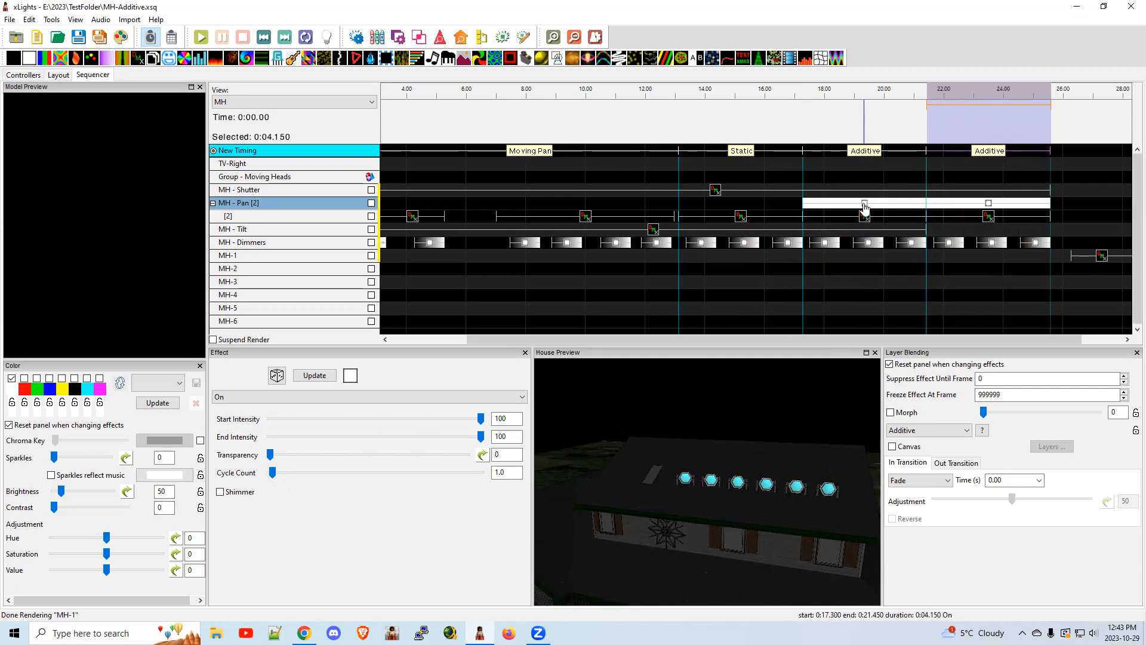
Review the layer blending modes available for the first Additive On effect, and recheck the DMX effect on the layer beneath it
click(871, 197)
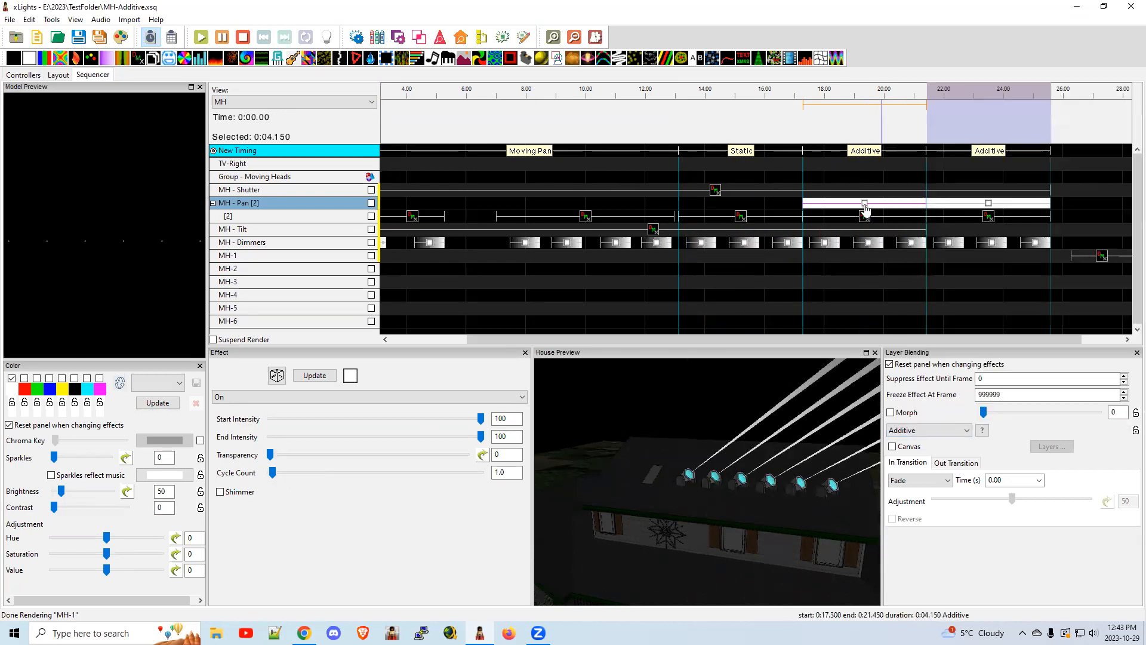
click(925, 431)
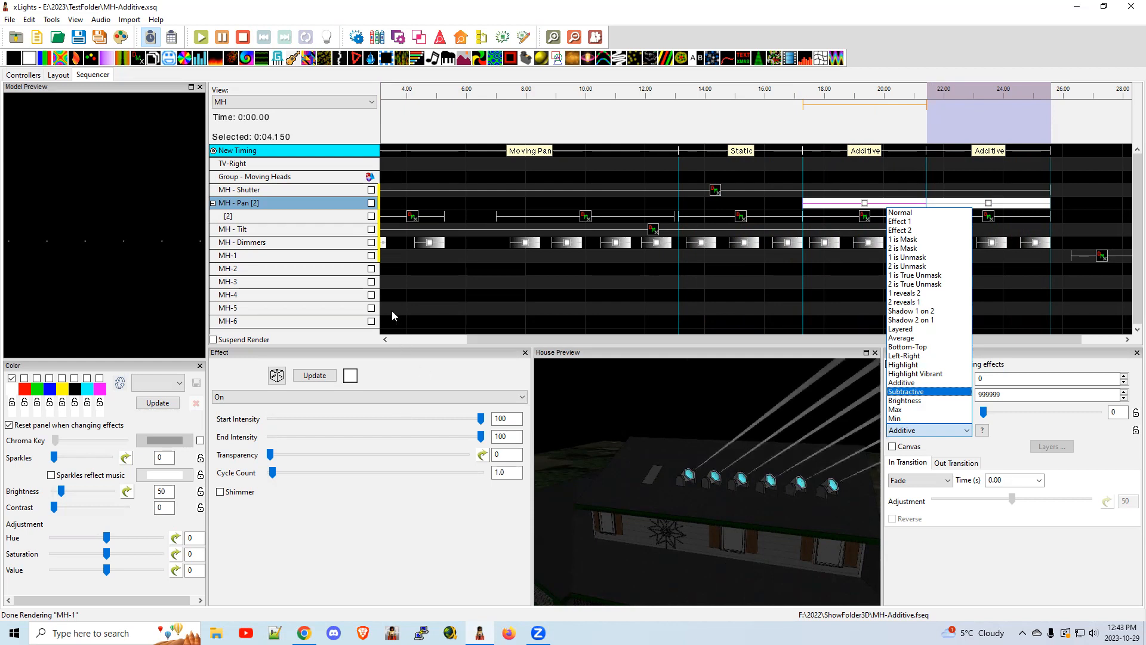
click(865, 218)
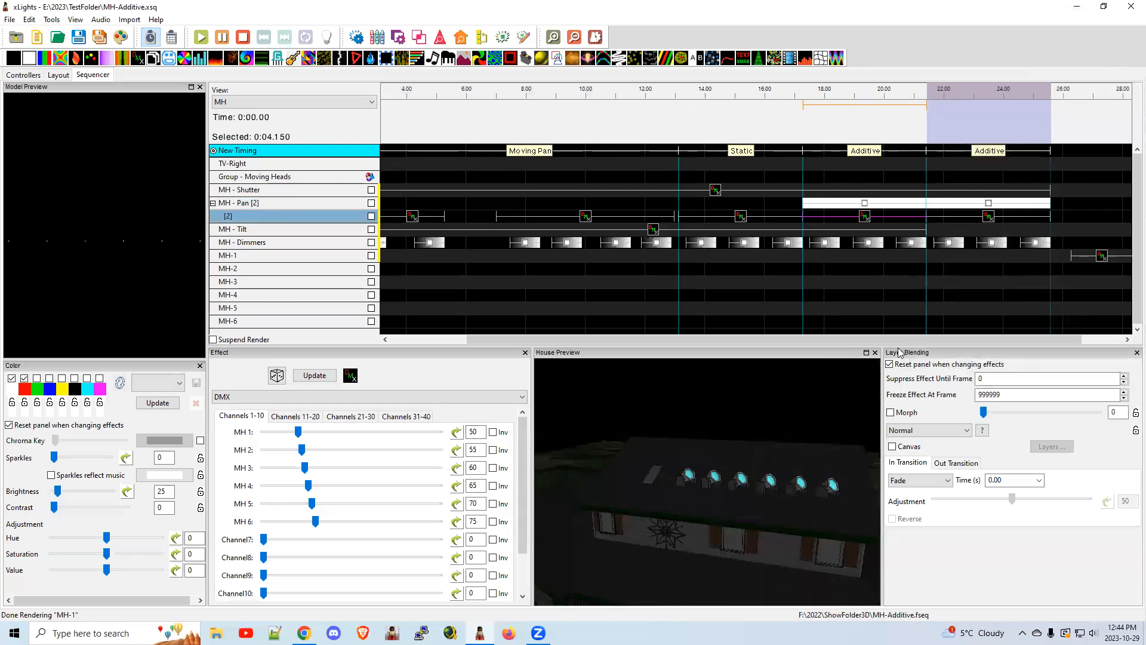
click(865, 203)
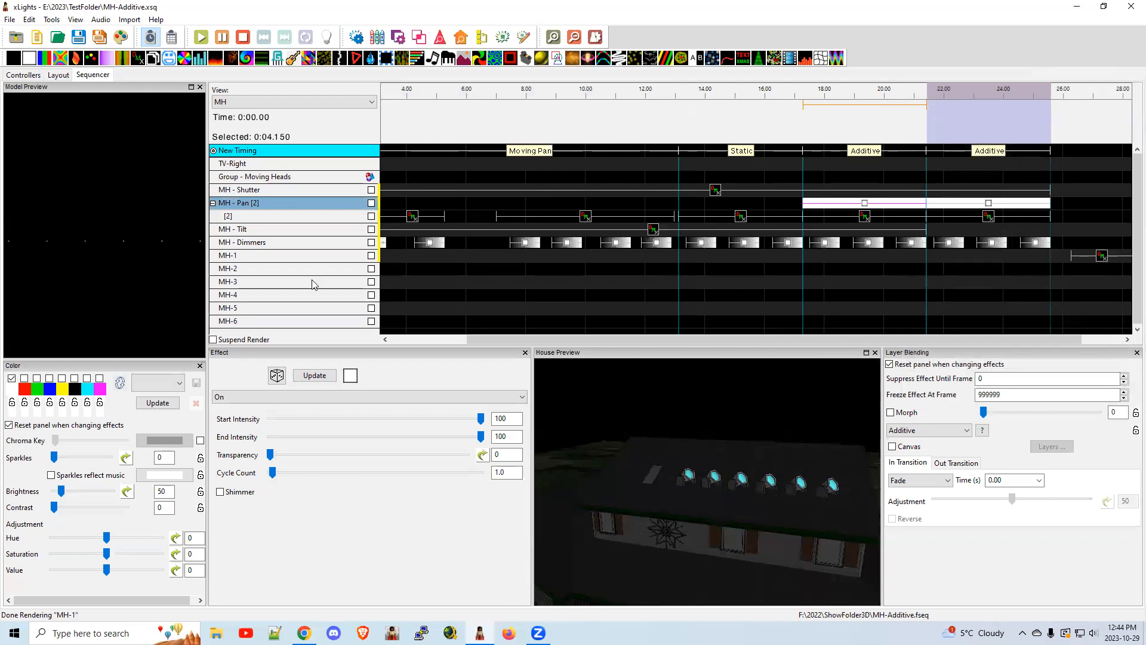
Open the sequence MH-Minimum.xsq from TestFolder, discarding the unsaved changes to MH-Additive.xsq
click(11, 20)
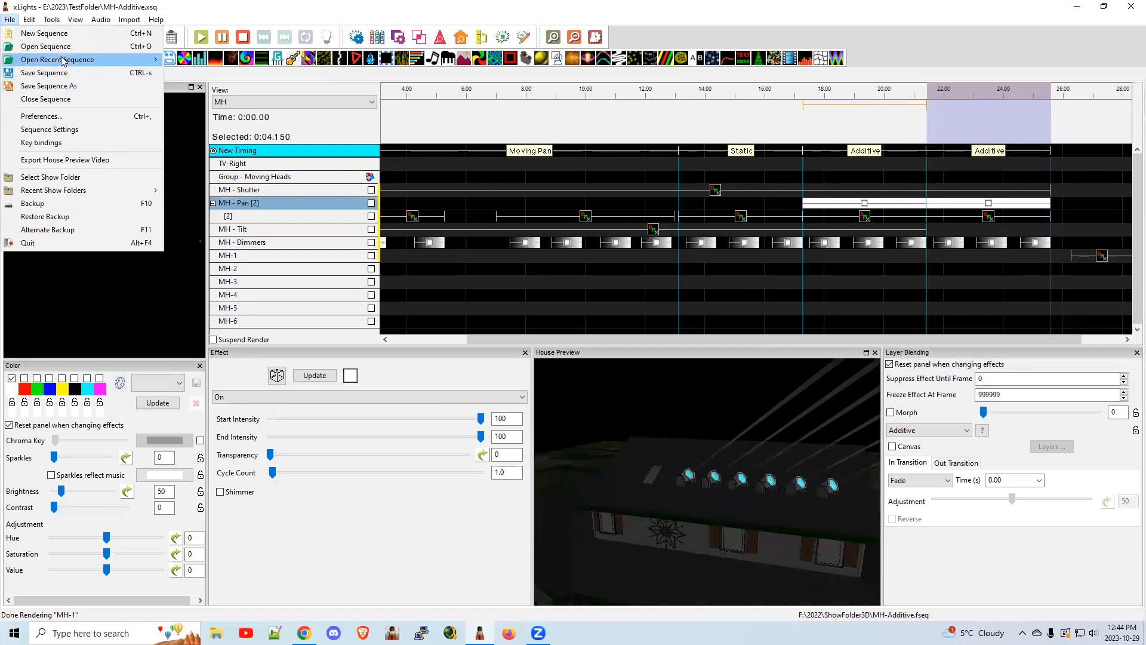
click(45, 46)
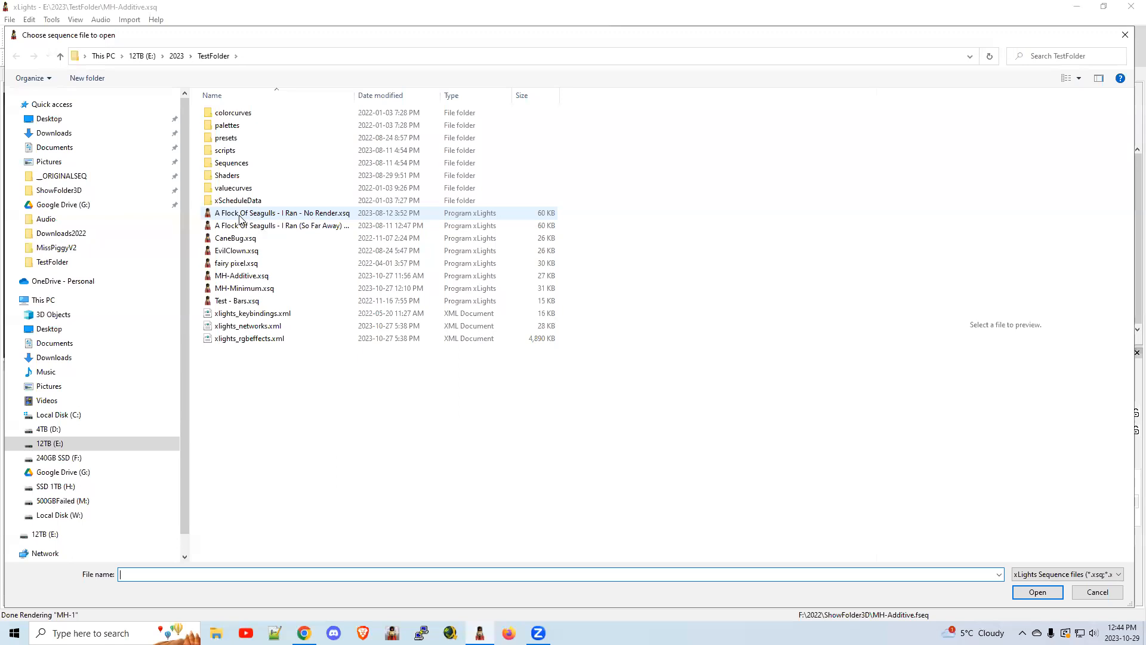
click(247, 291)
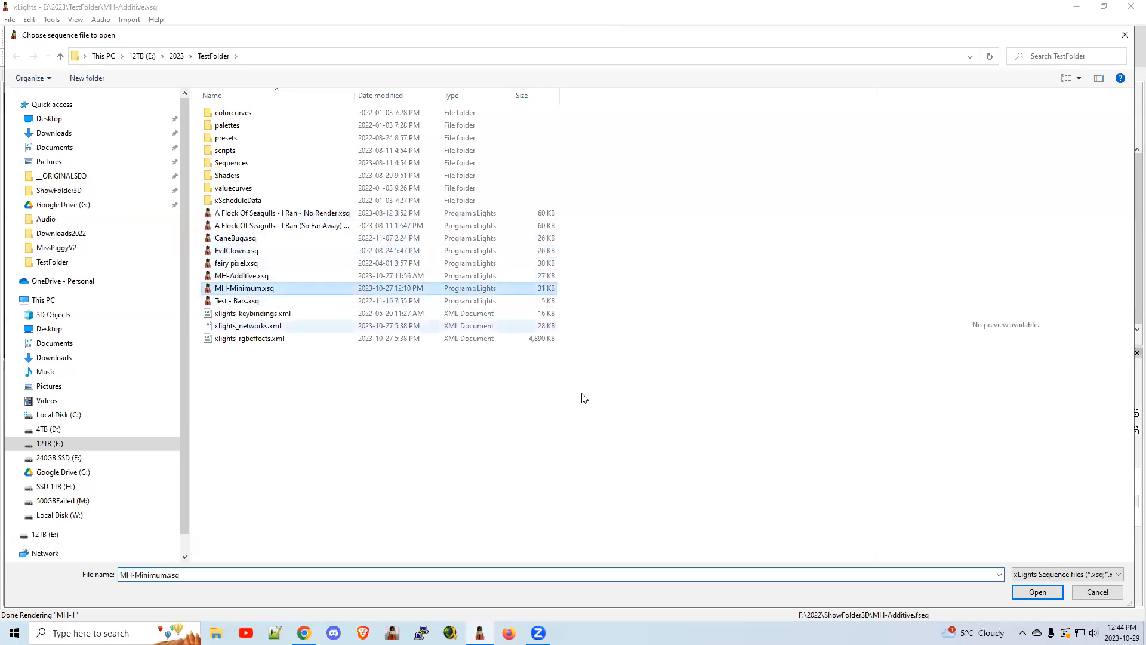
click(1015, 591)
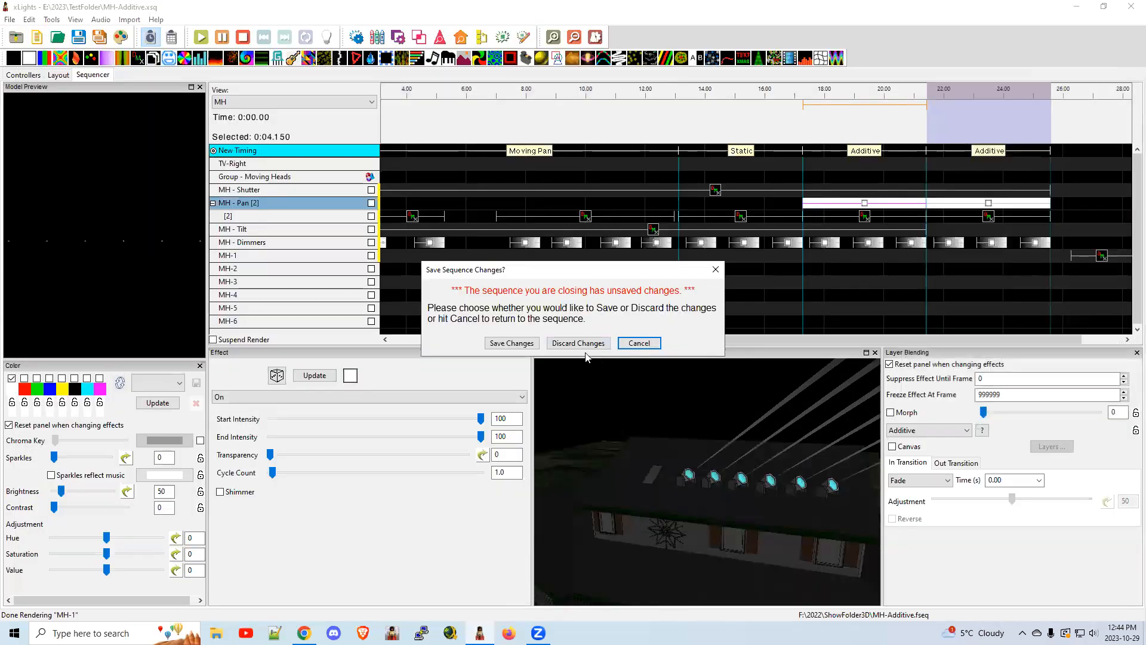
click(577, 341)
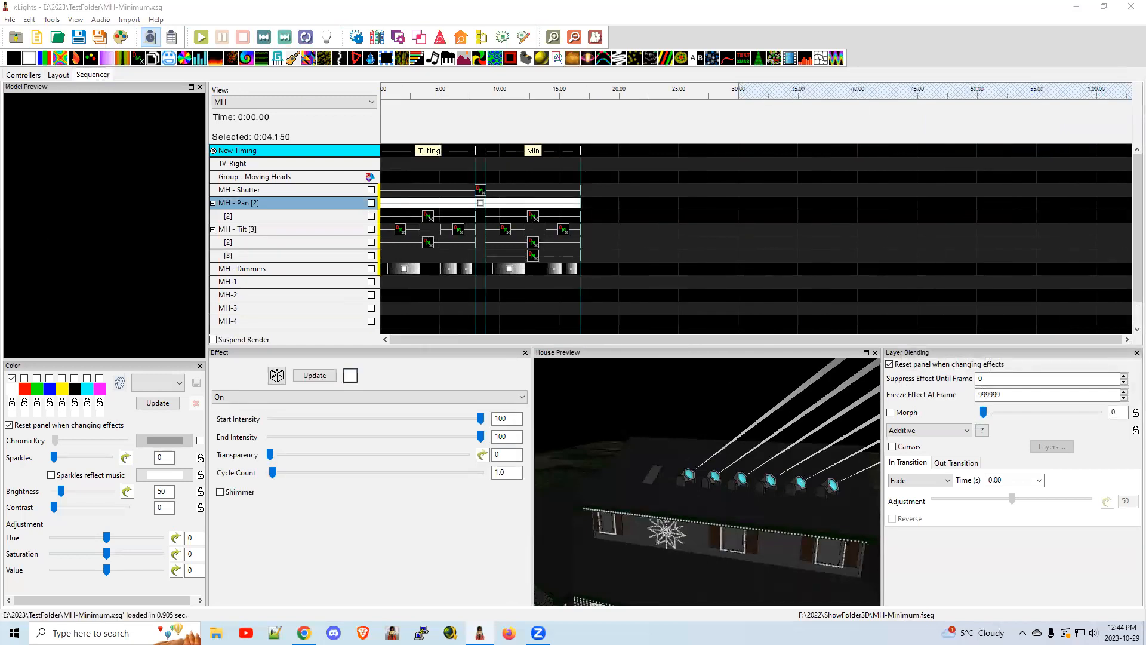
drag(761, 242, 722, 310)
drag(761, 242, 802, 318)
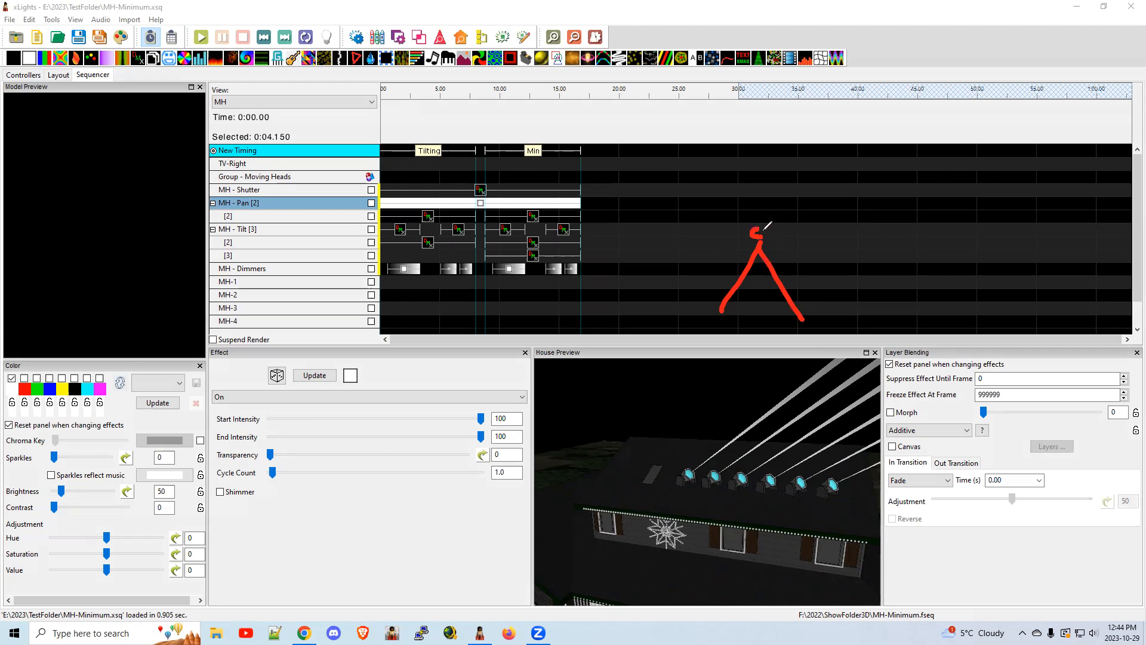
drag(754, 235, 676, 285)
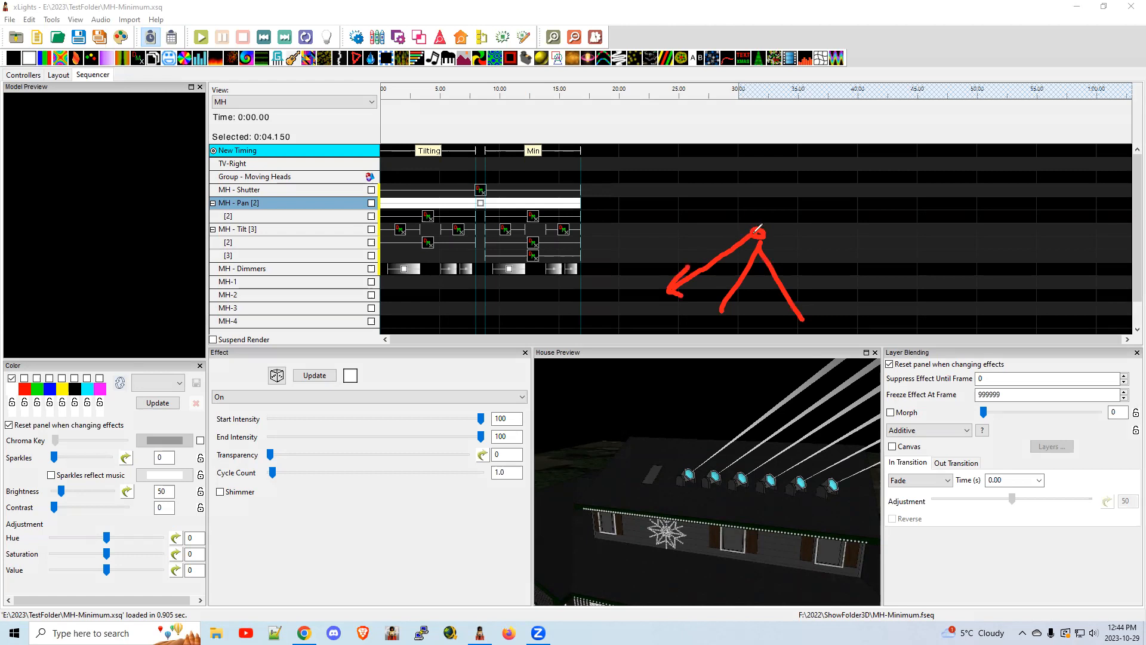
drag(757, 227, 707, 232)
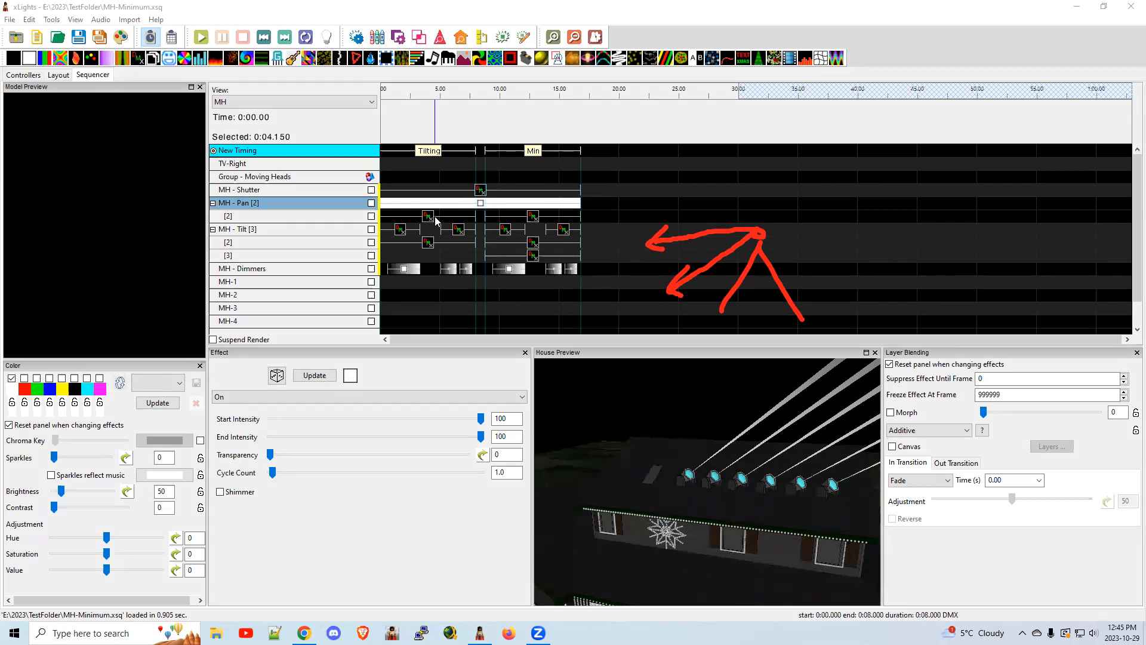
Play the first top-layer DMX effect of MH - Tilt and the second-layer effect beneath it in the Tilting section to compare head movement
click(492, 118)
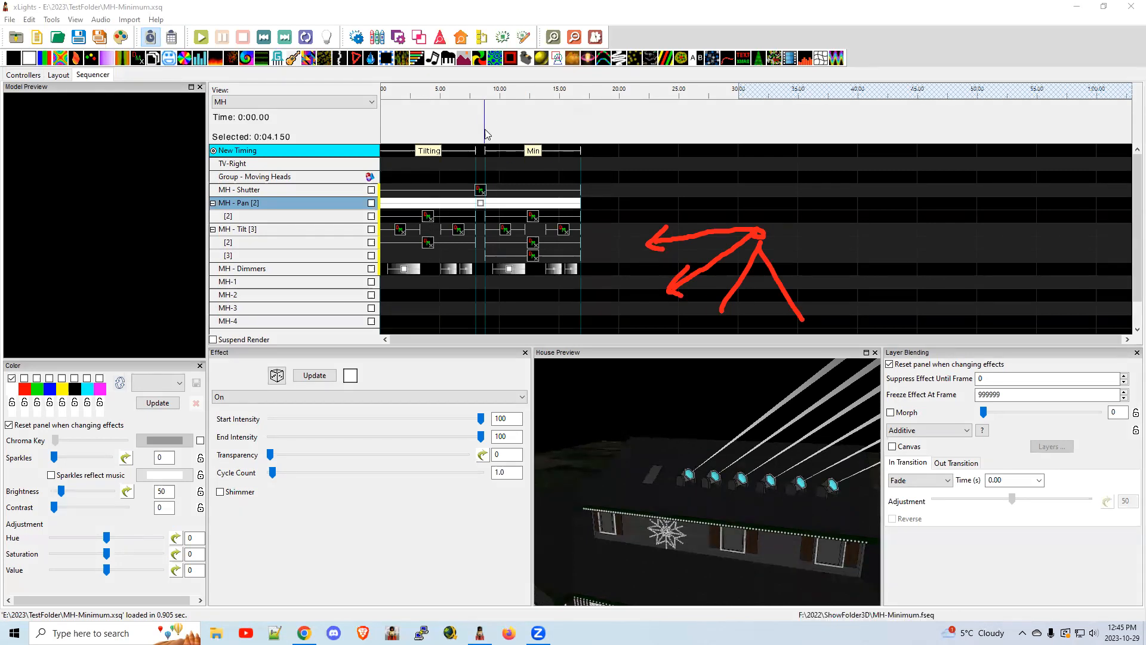
click(510, 117)
scroll(509, 117, up, 1)
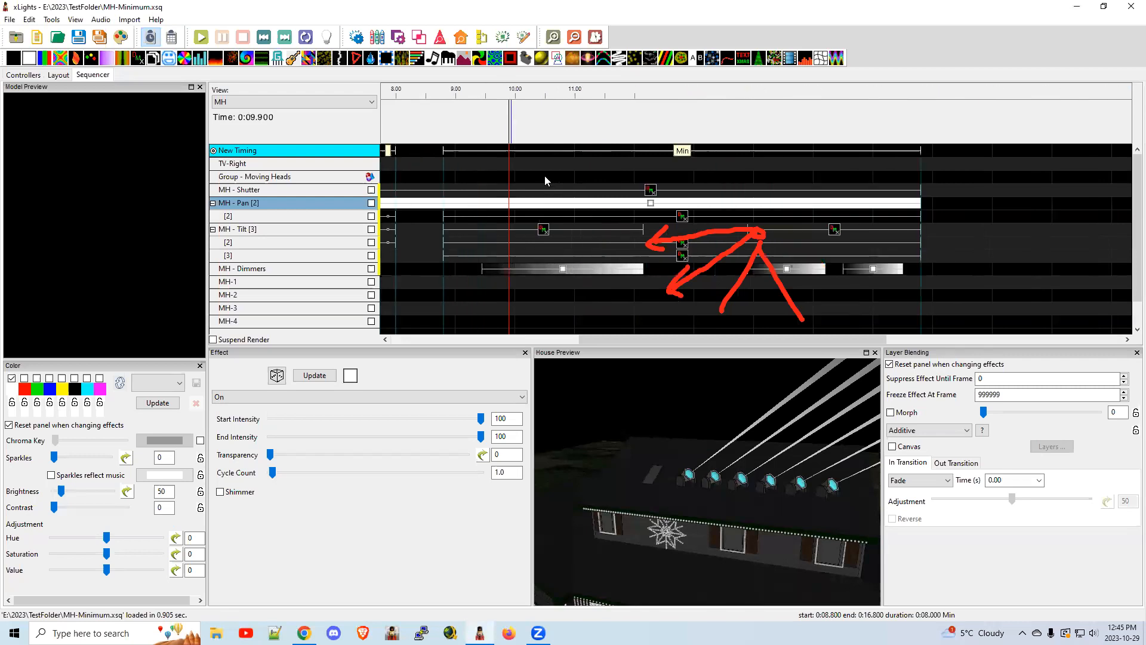
drag(593, 338, 361, 339)
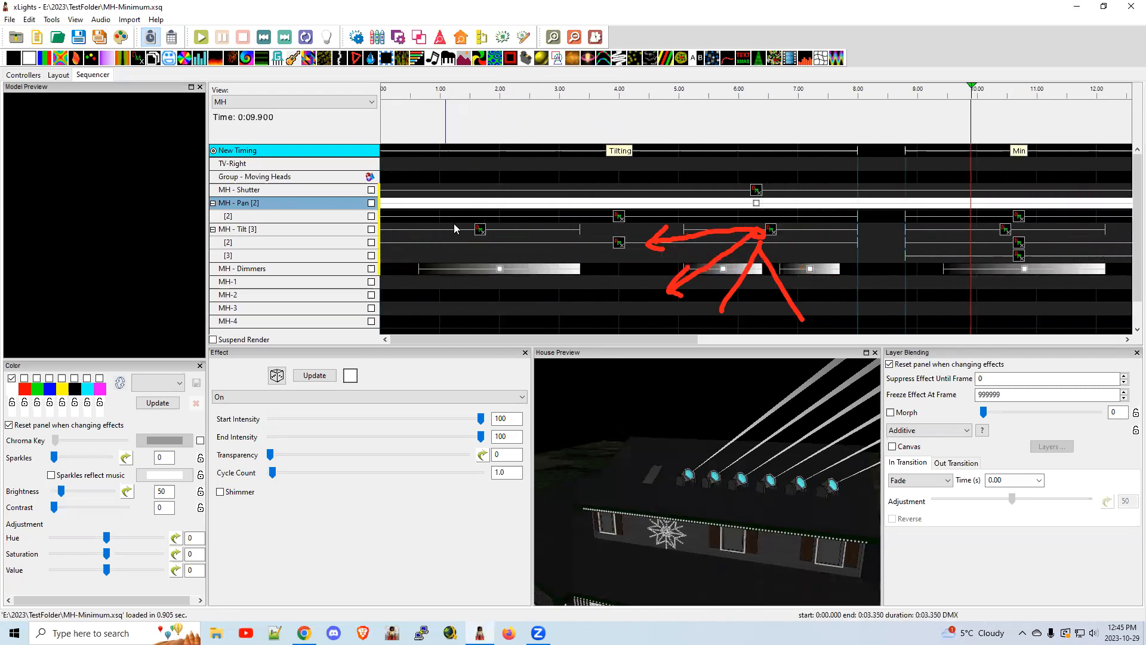
click(479, 230)
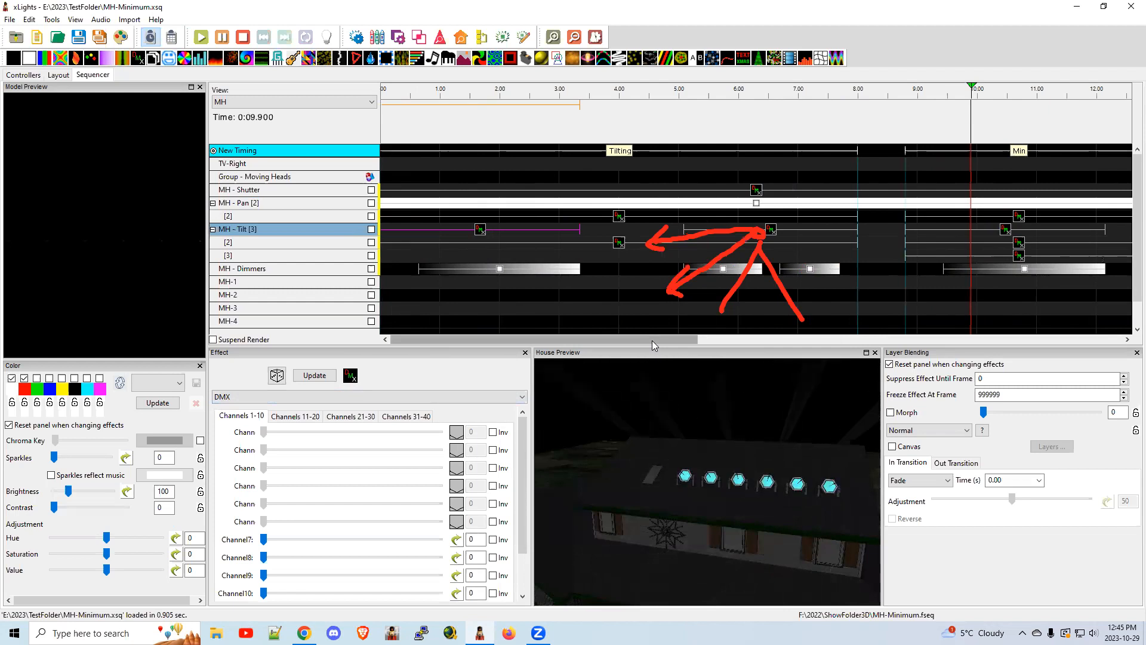
click(619, 245)
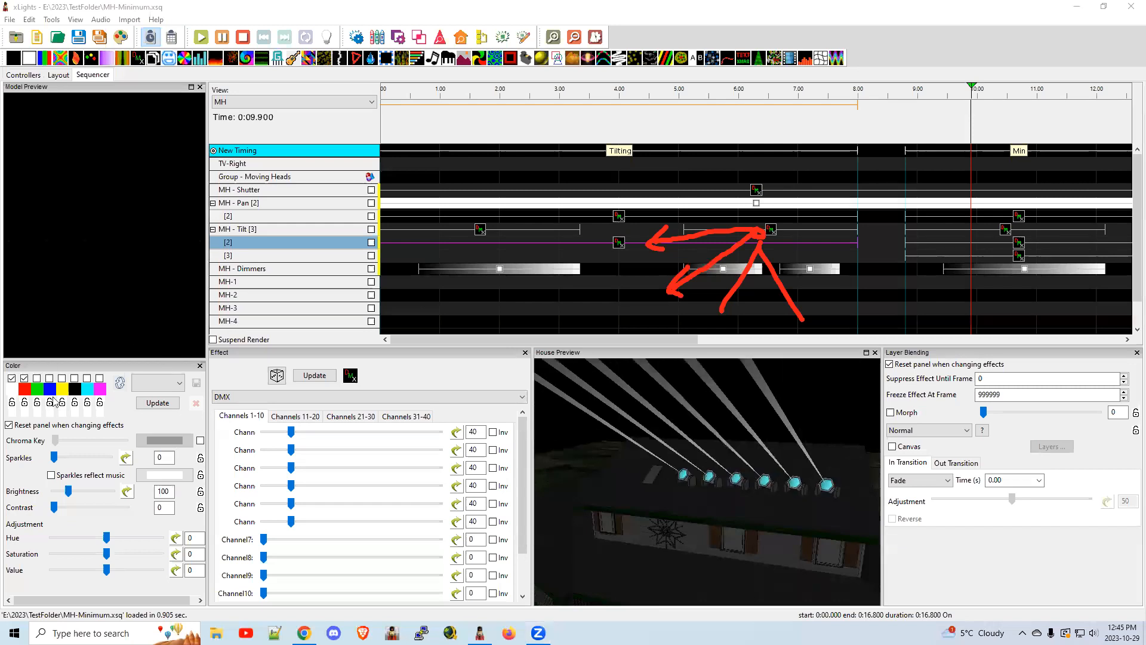
click(53, 398)
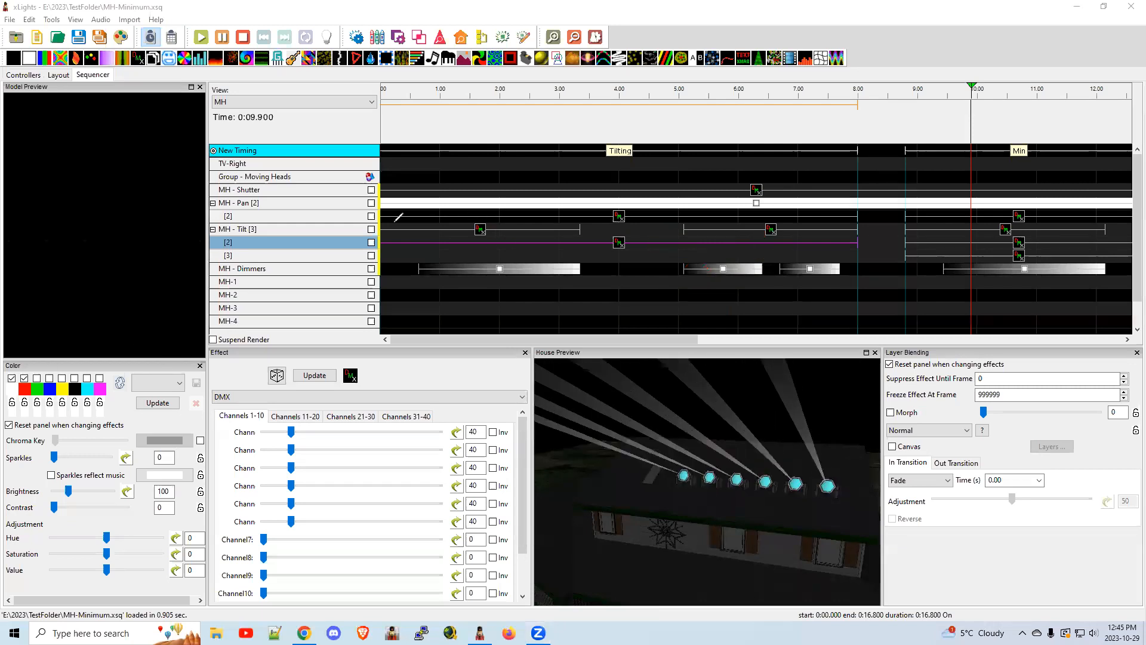
mouse_move(377, 225)
mouse_down()
mouse_move(689, 233)
mouse_move(686, 219)
mouse_move(585, 223)
mouse_up()
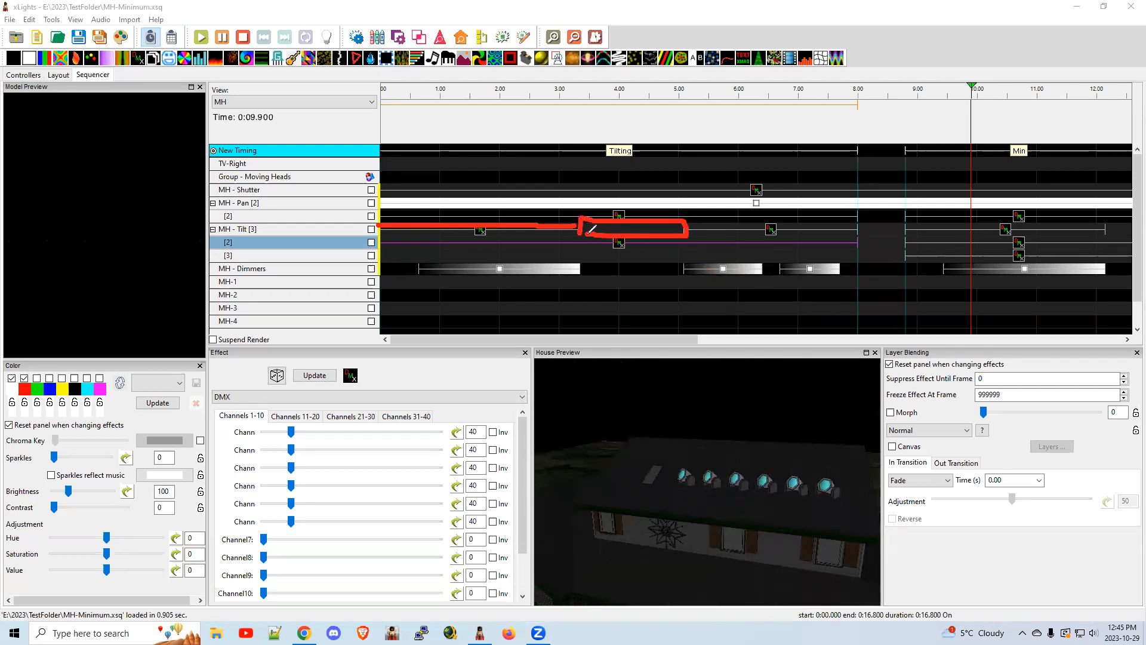
drag(608, 260, 625, 260)
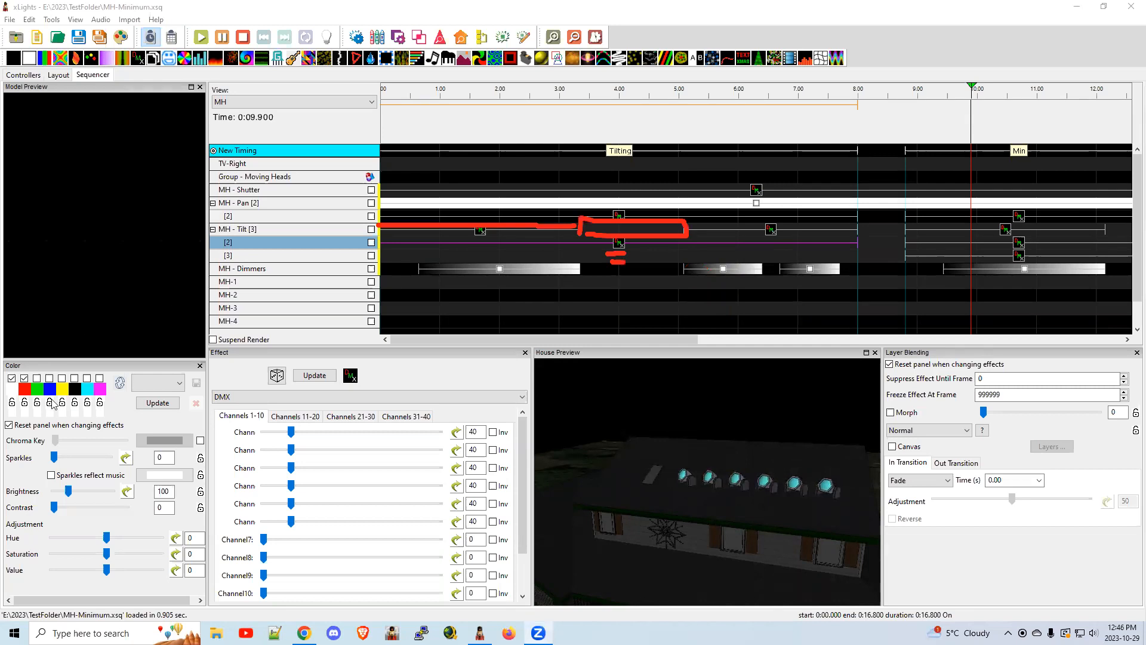
click(677, 357)
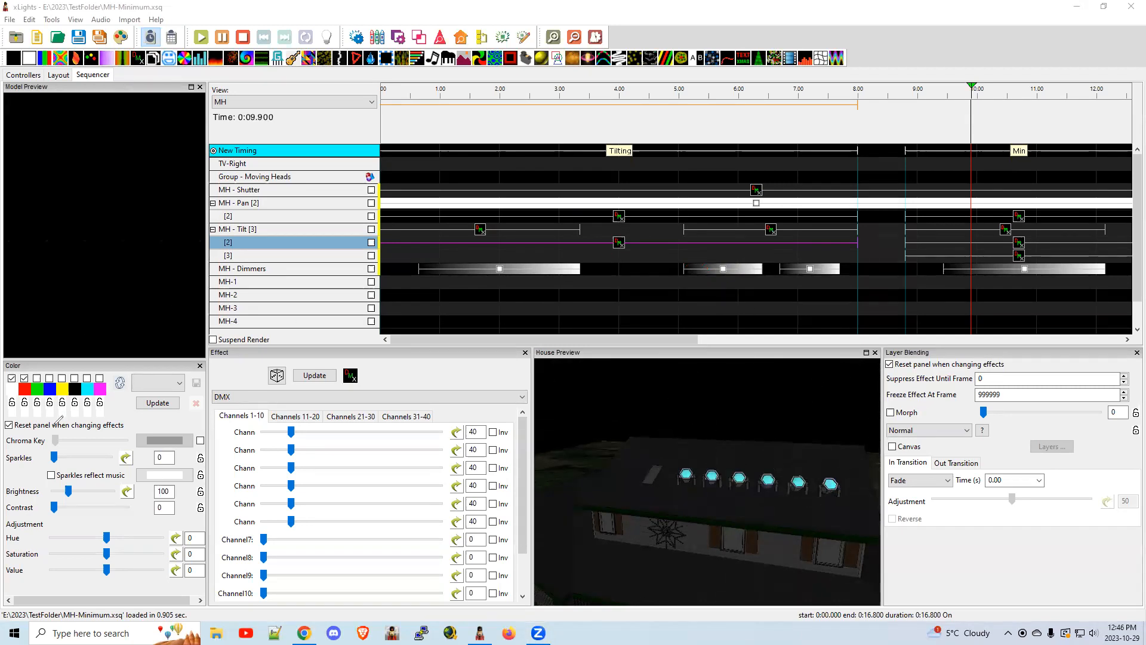
Compare the channel values, blending modes and preview movement of the DMX effects on the three MH - Tilt layers in the Min section
drag(476, 340, 657, 339)
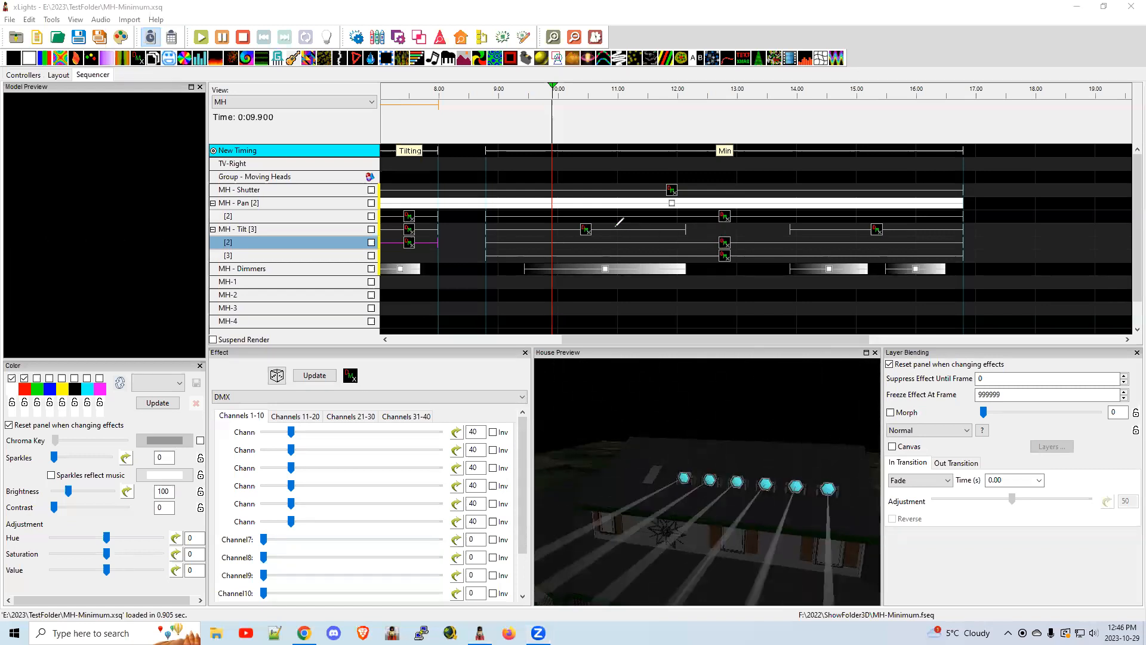
drag(576, 235, 600, 235)
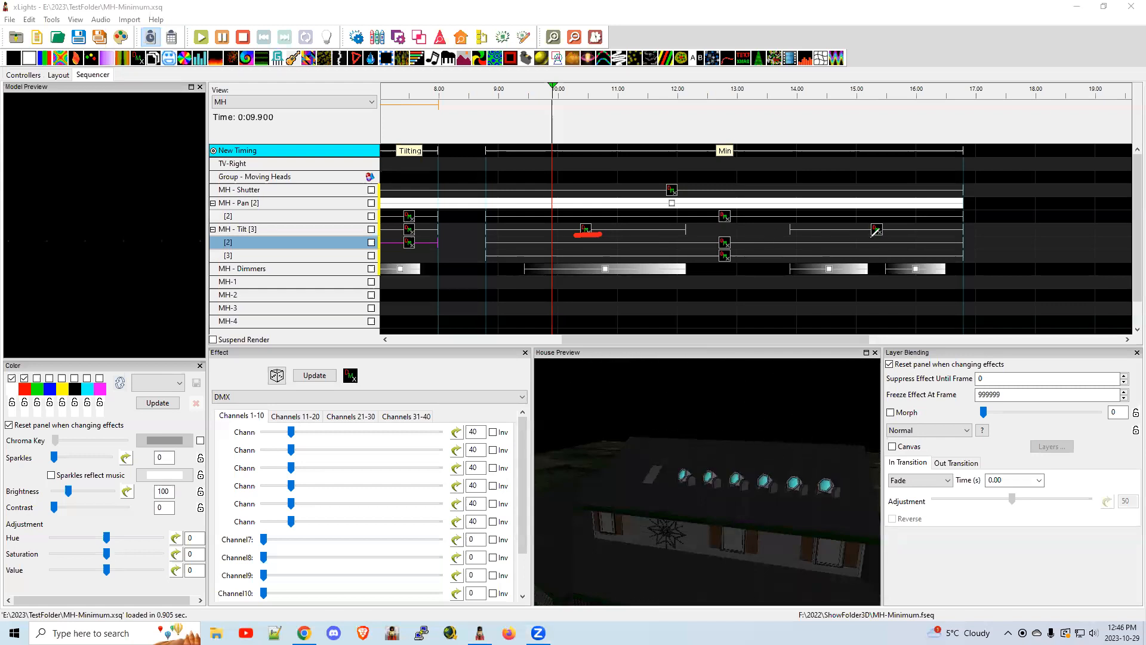
mouse_move(715, 251)
mouse_down()
mouse_move(736, 250)
mouse_move(739, 264)
mouse_up()
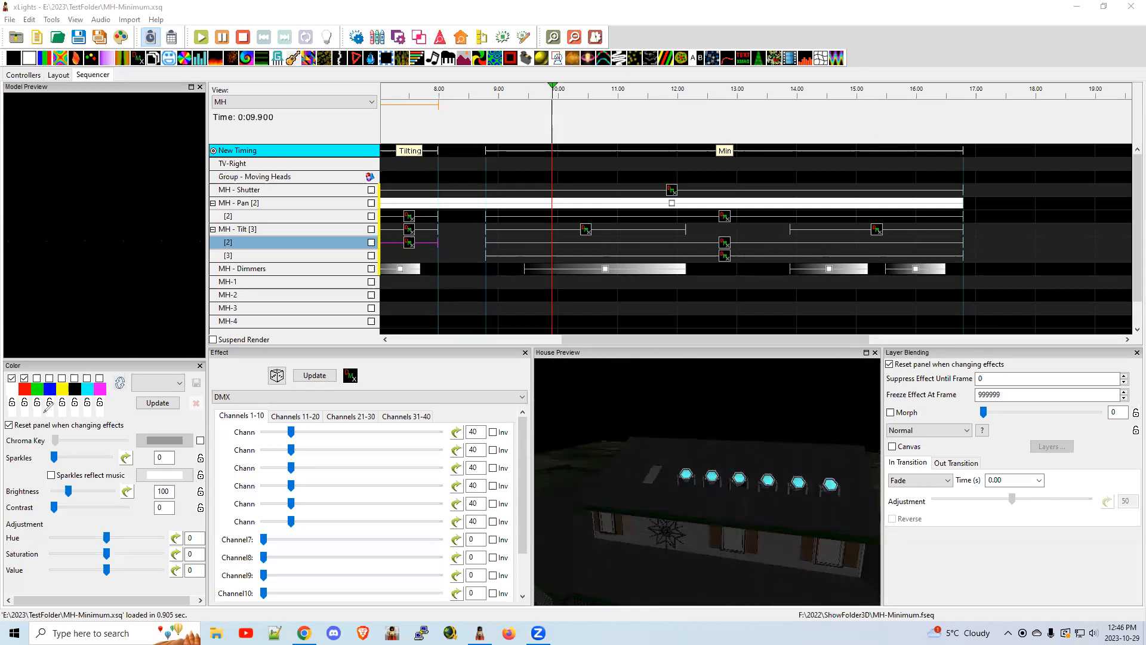
click(725, 257)
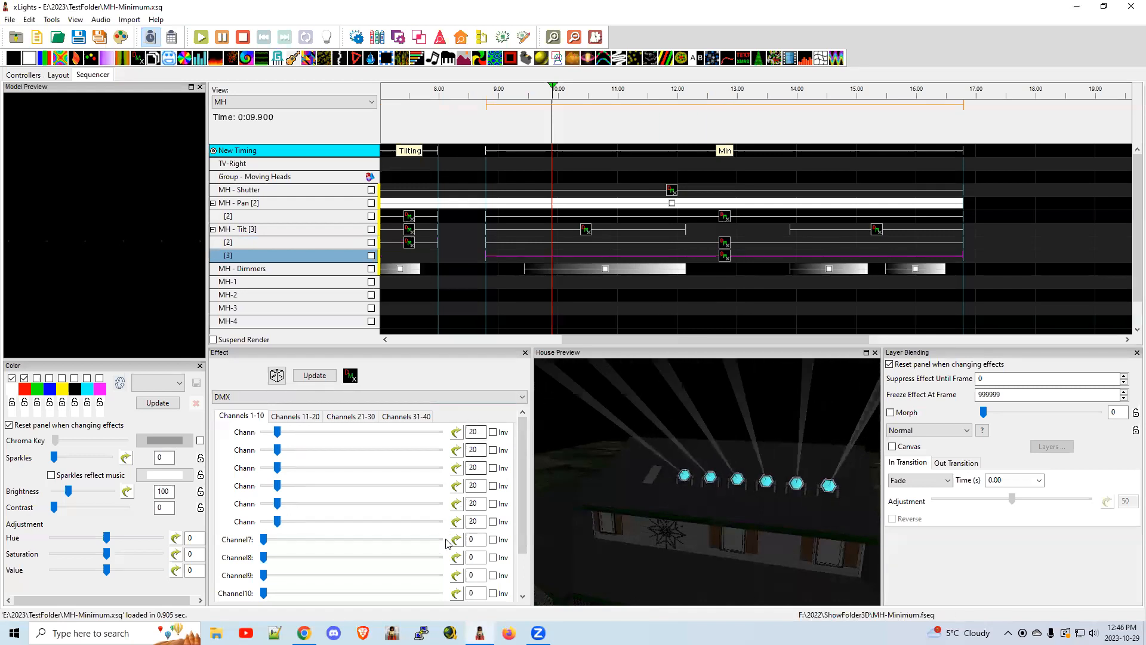
click(725, 243)
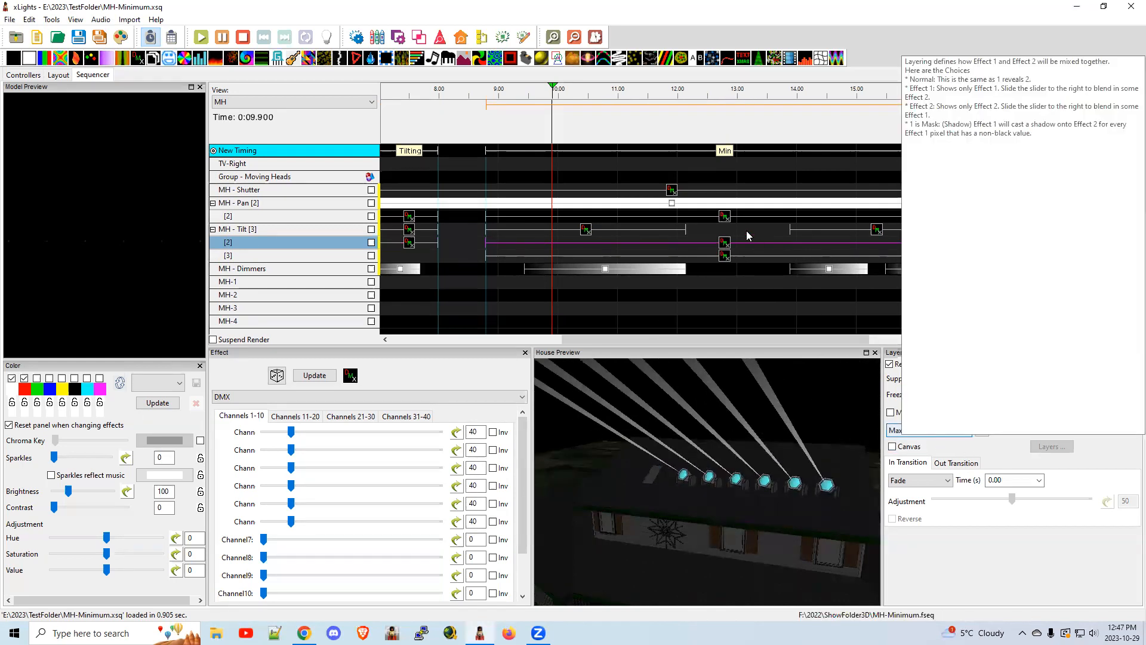
click(725, 257)
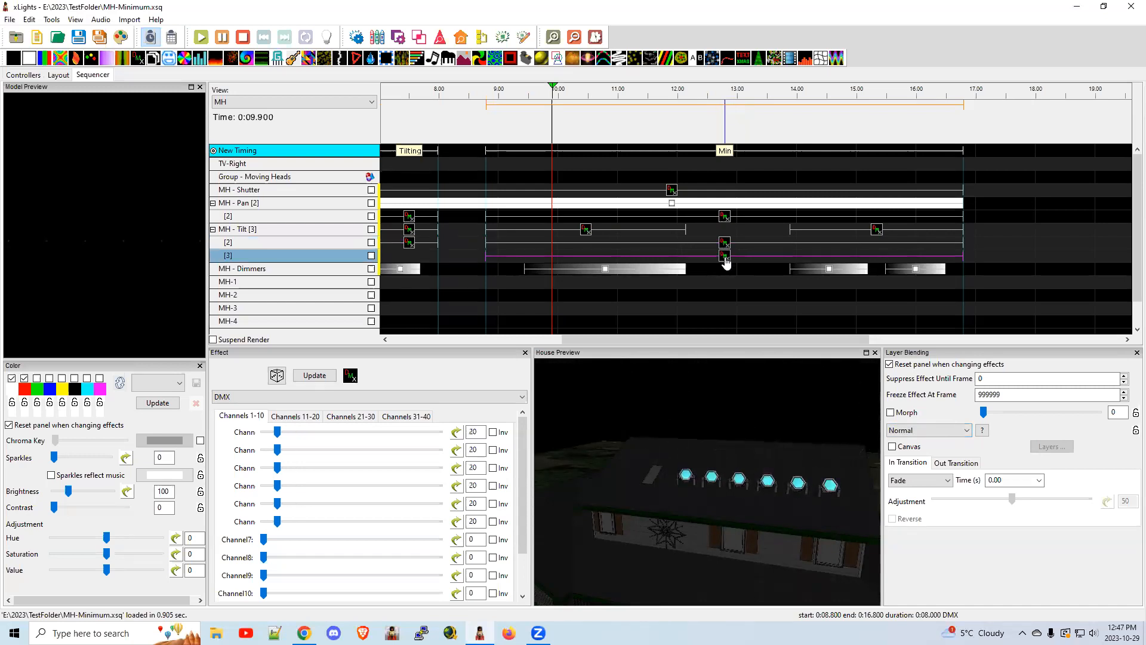
click(725, 244)
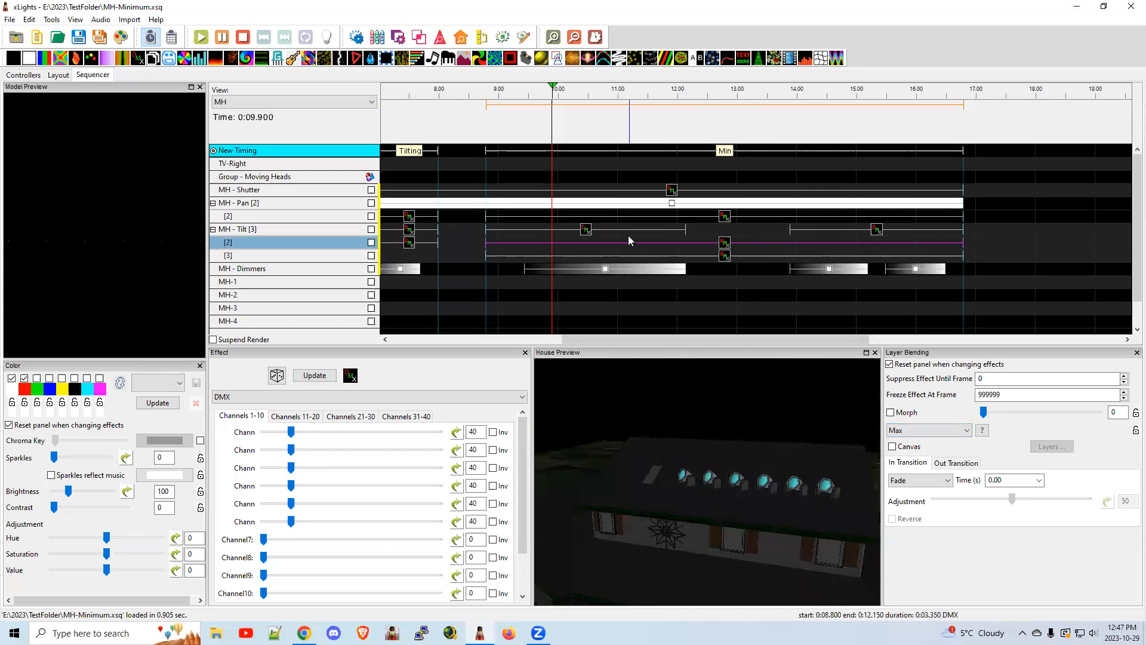
click(586, 233)
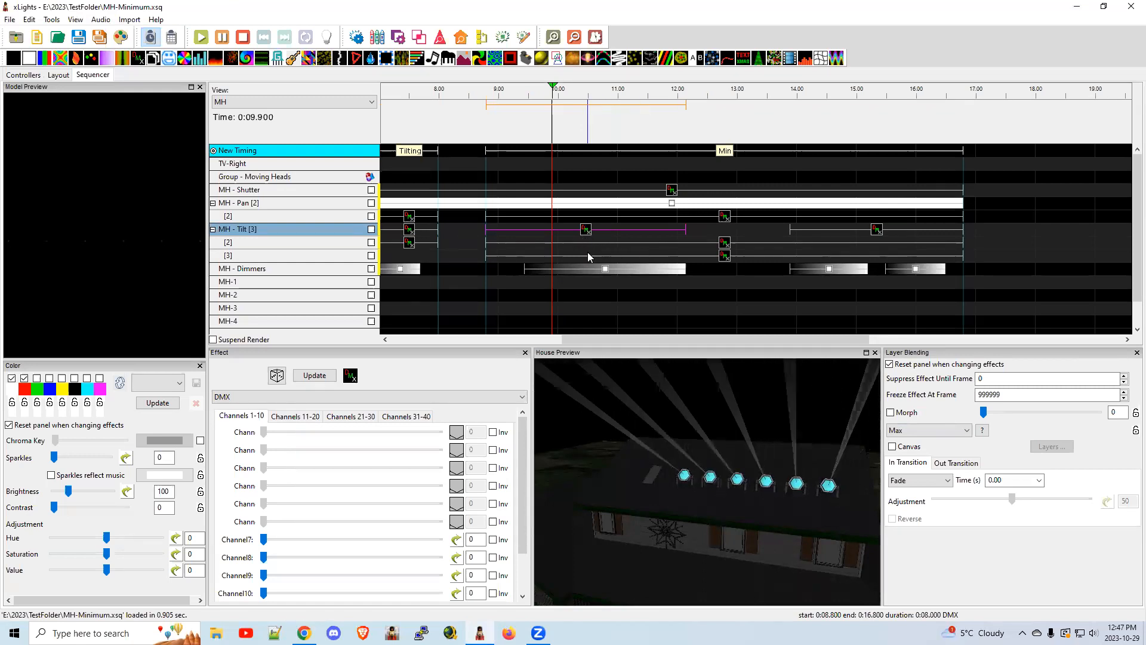
click(725, 247)
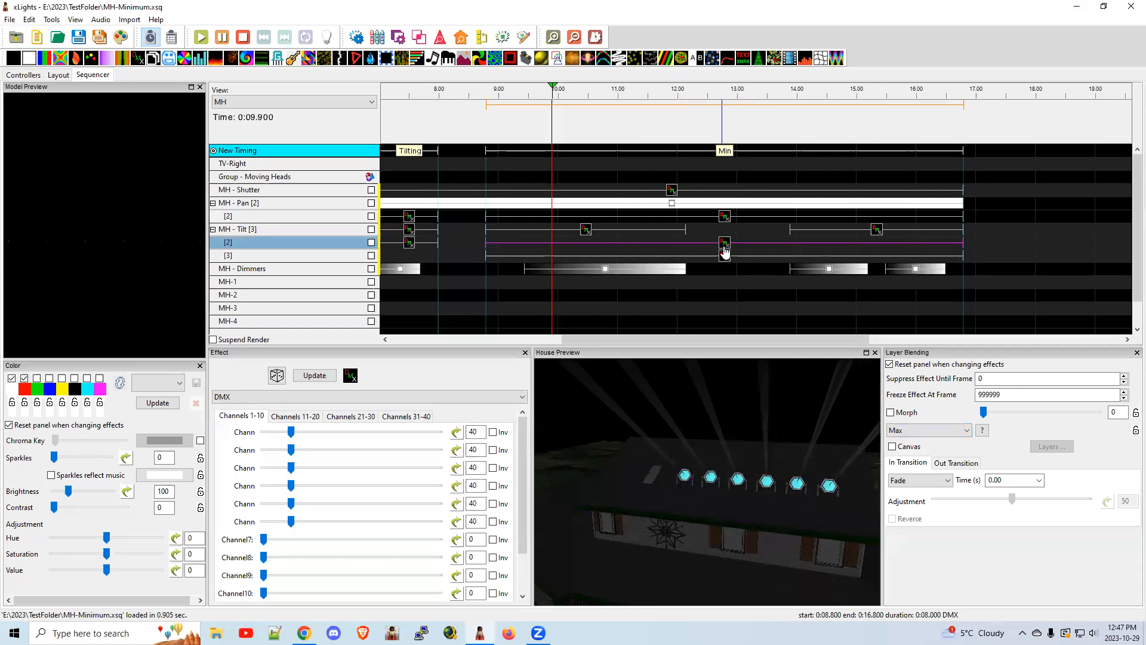
Delete the DMX effect on layer 2 of MH - Tilt in the Min section
right_click(272, 243)
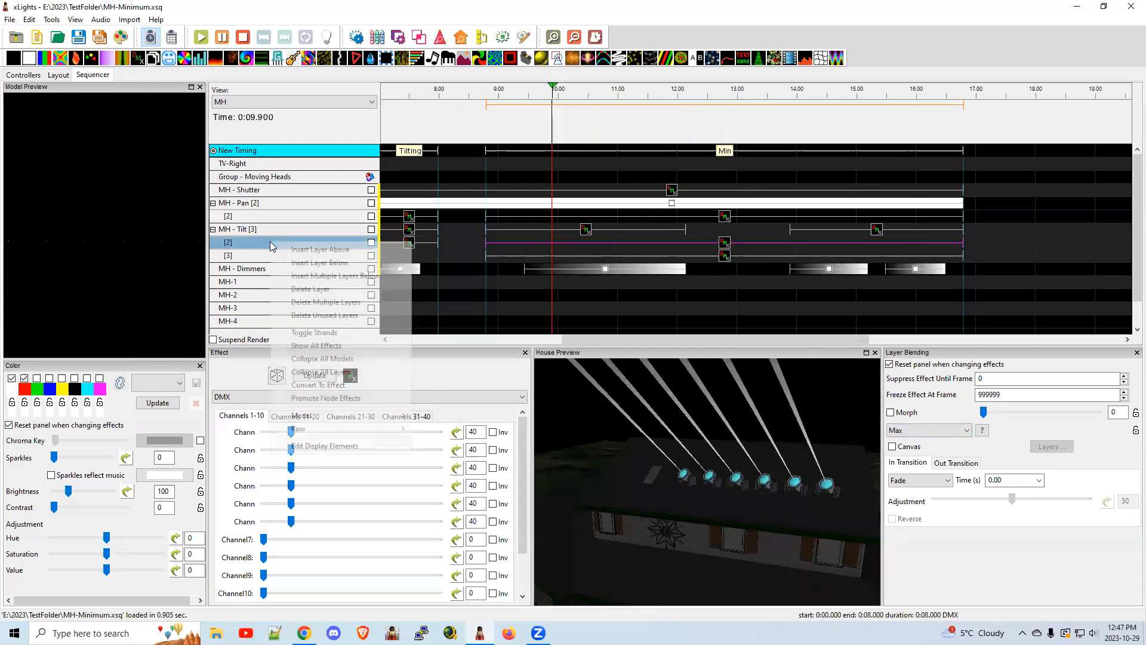
click(722, 247)
click(722, 246)
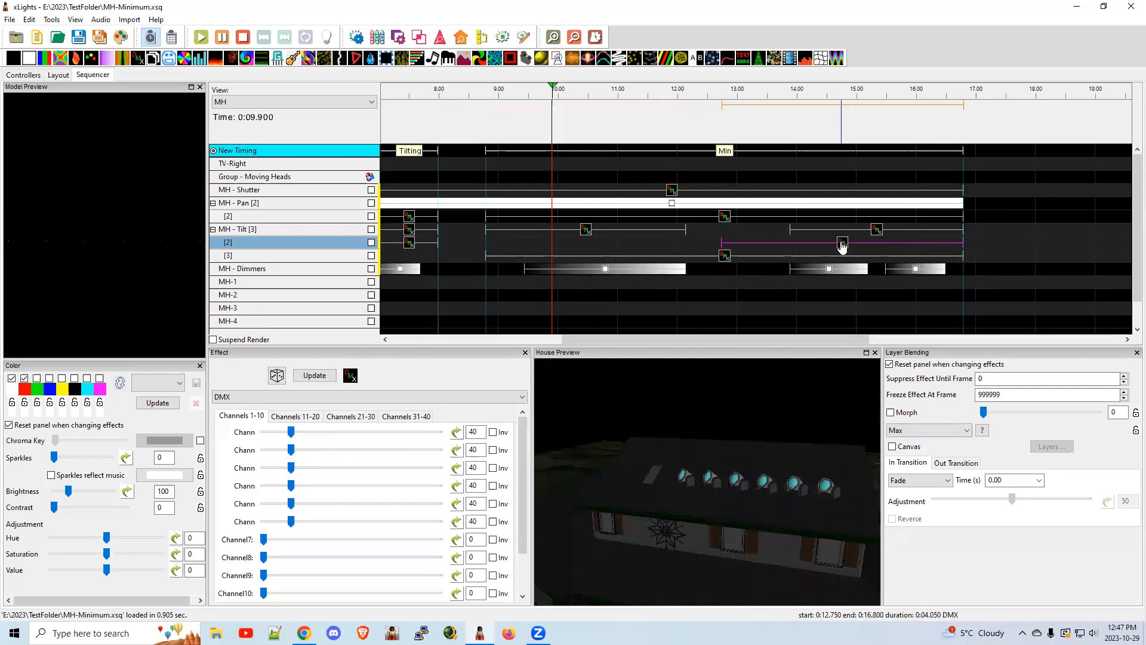
click(738, 258)
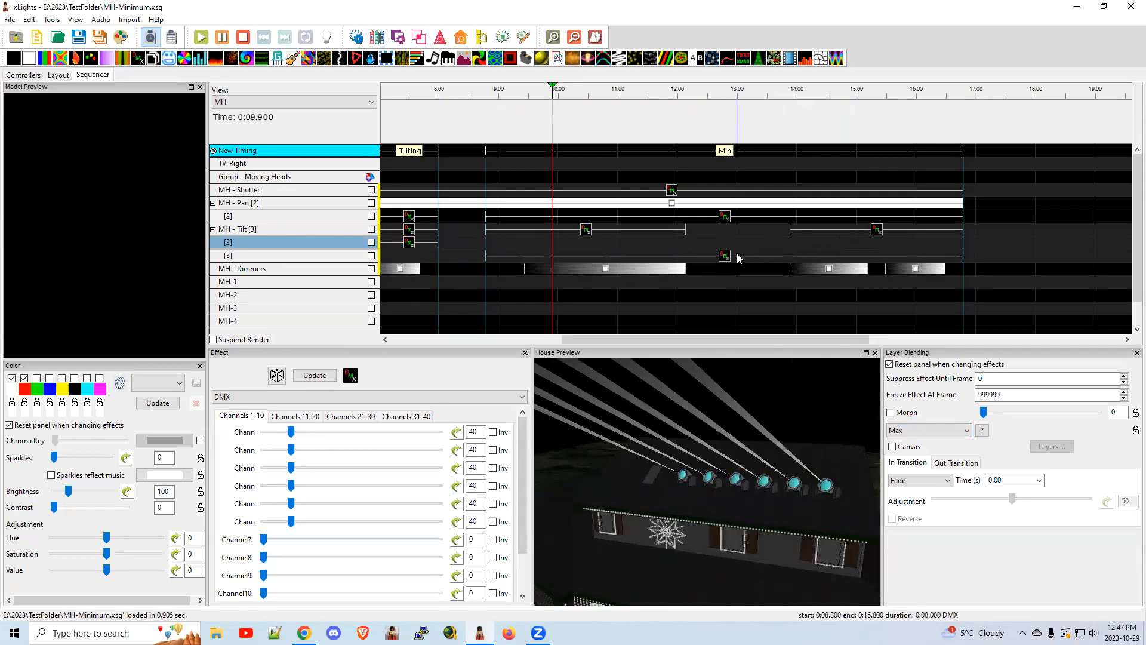
Preview the remaining MH - Tilt effects in the Min section, and move the layer 3 DMX effect up to layer 2
click(726, 258)
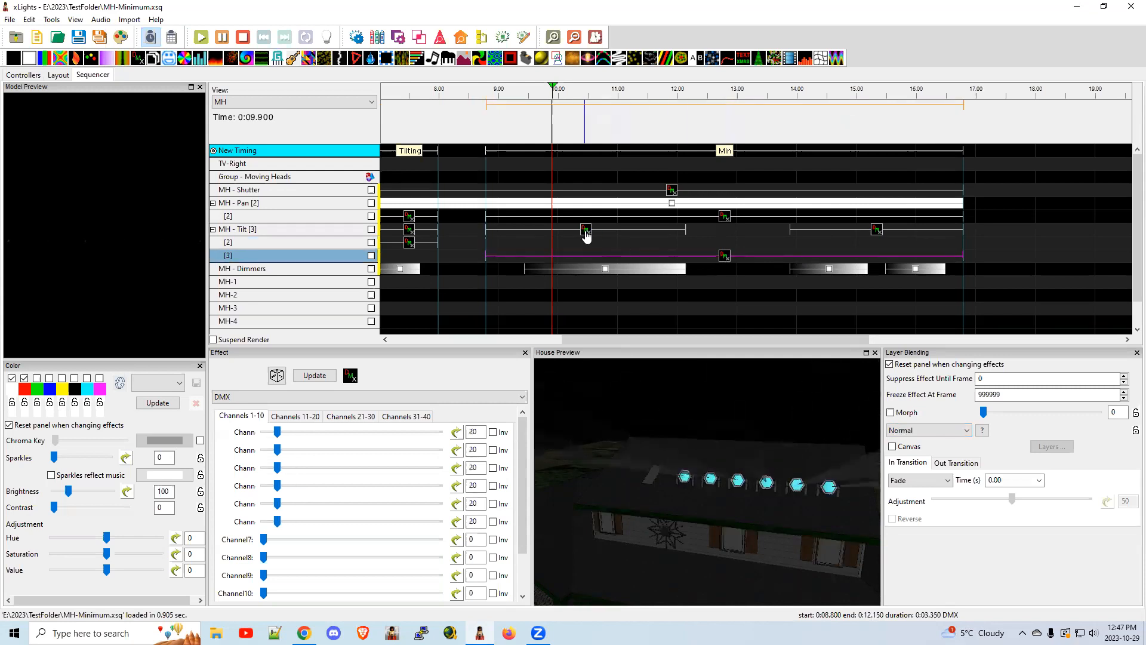
click(586, 233)
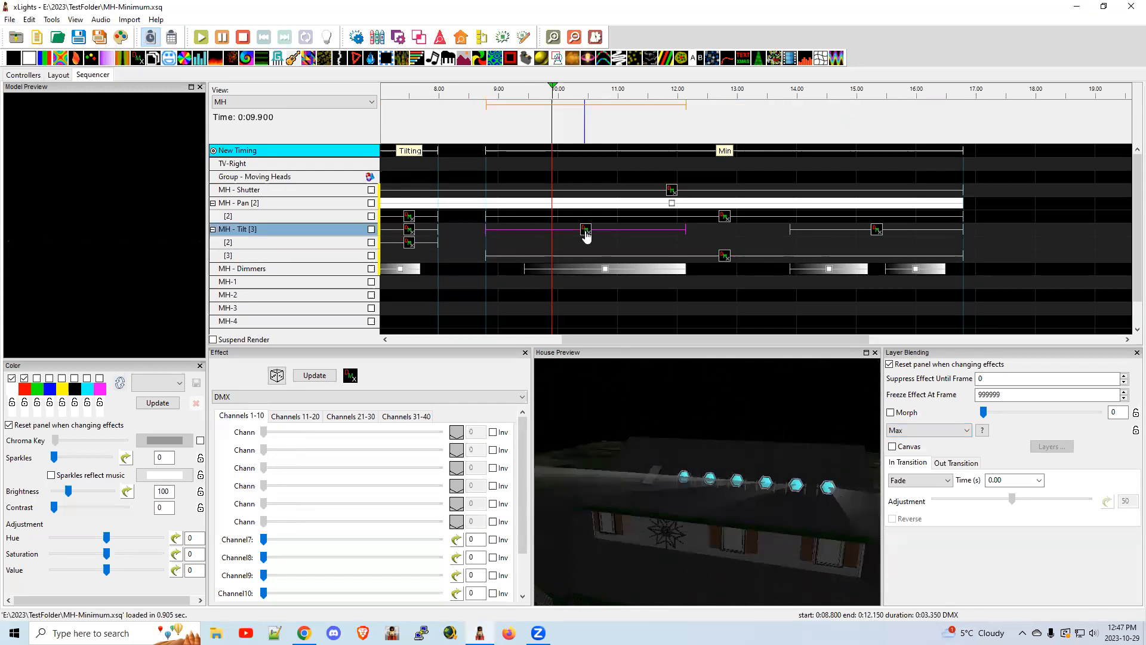
click(726, 260)
key(Up)
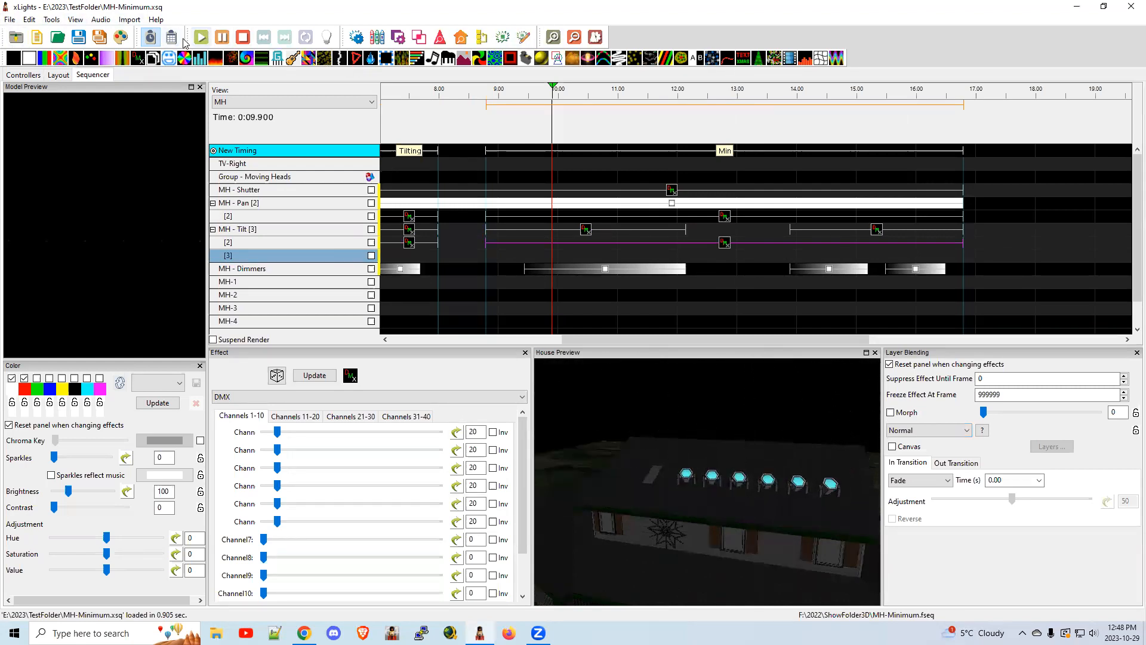
Fill the gap between the top-layer MH - Tilt effects in the Min section with a DMX effect, setting its first six channels to 40
click(702, 230)
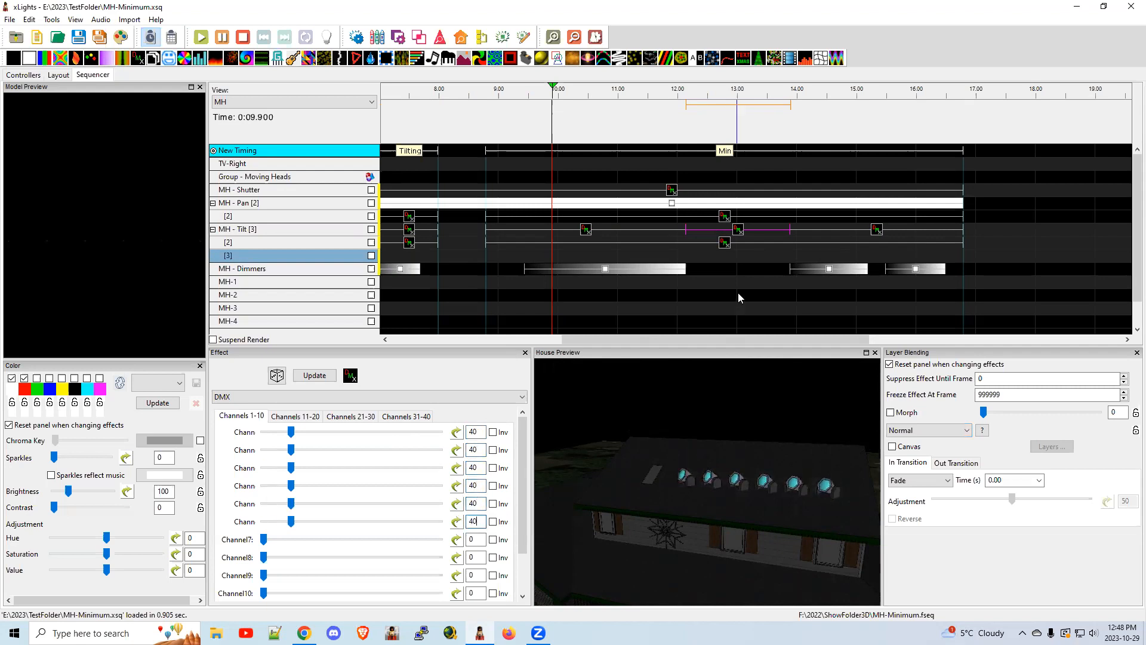
Compare the house preview movement of the MH - Tilt DMX effects in the Min section with the first top-layer effect of the Tilting section
click(584, 234)
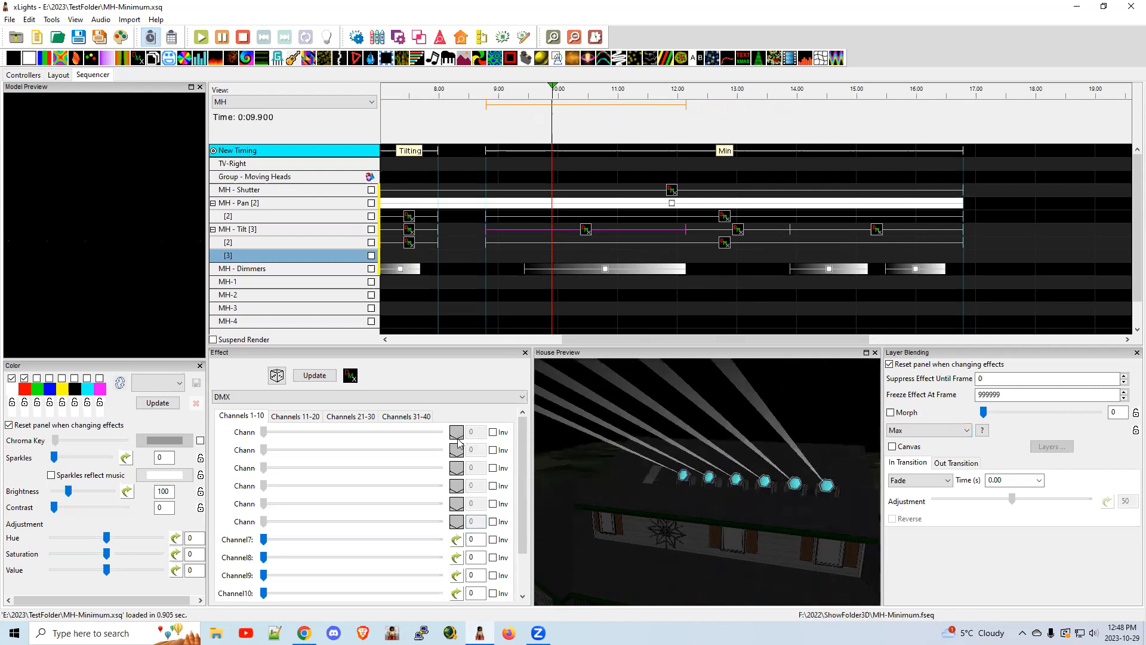
click(725, 245)
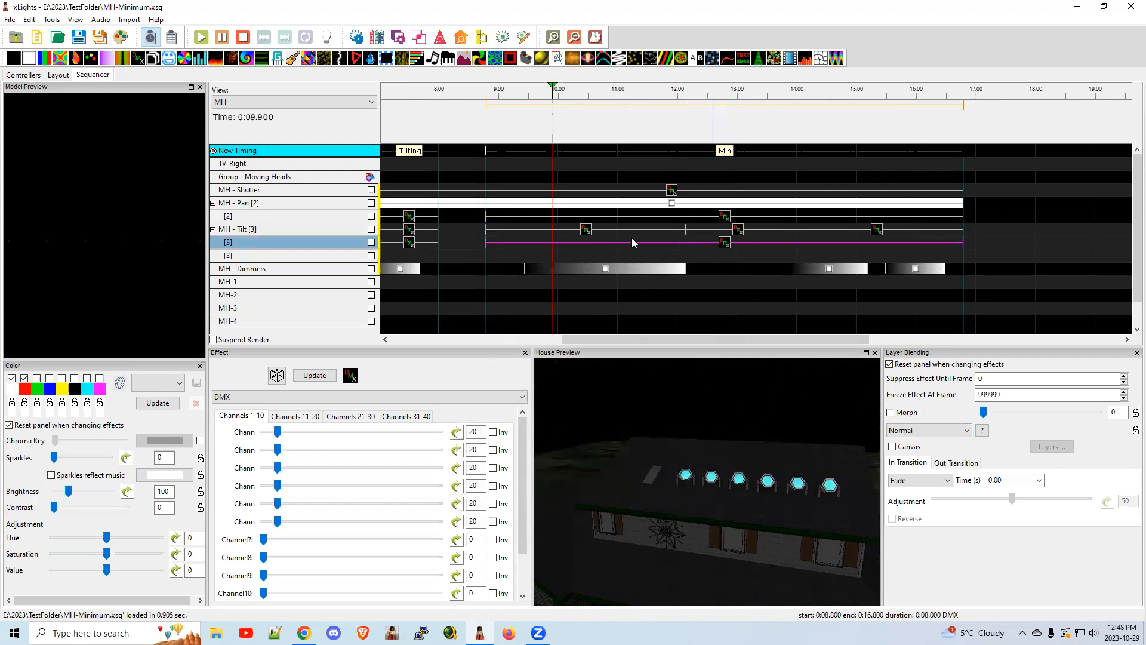
click(586, 232)
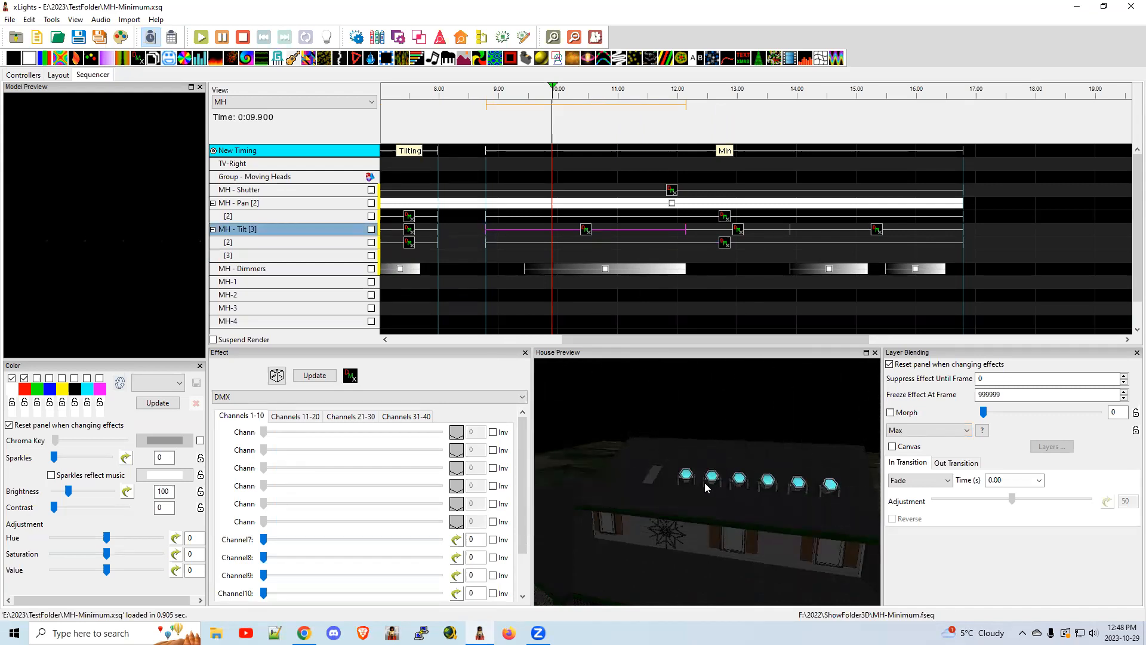
drag(607, 338, 454, 338)
click(455, 233)
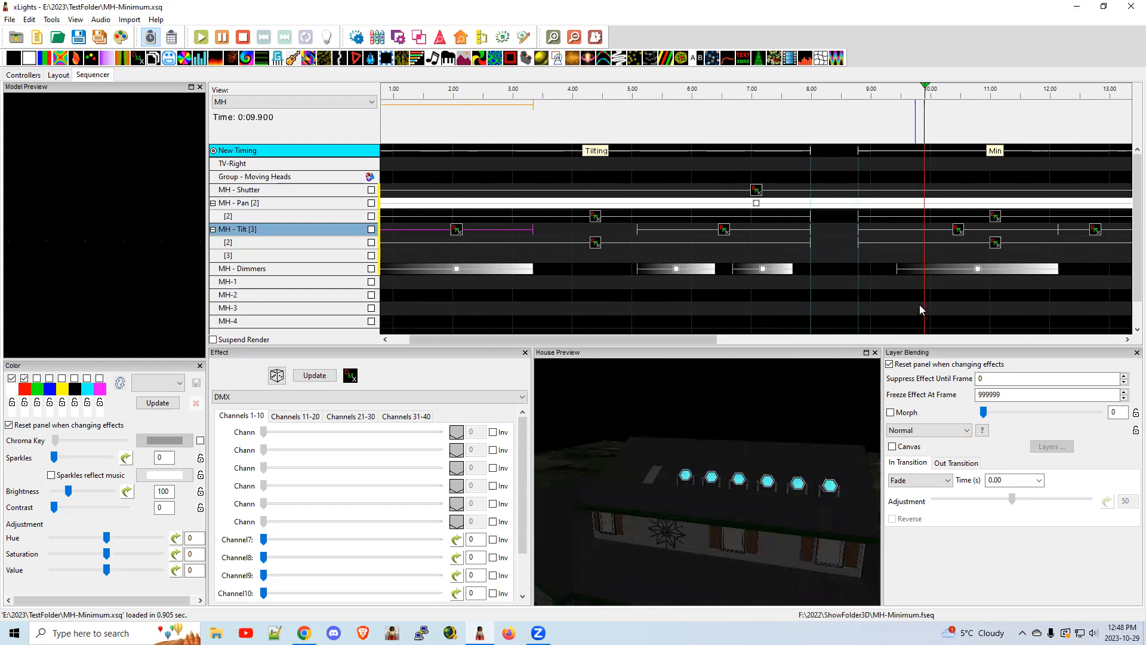
click(958, 233)
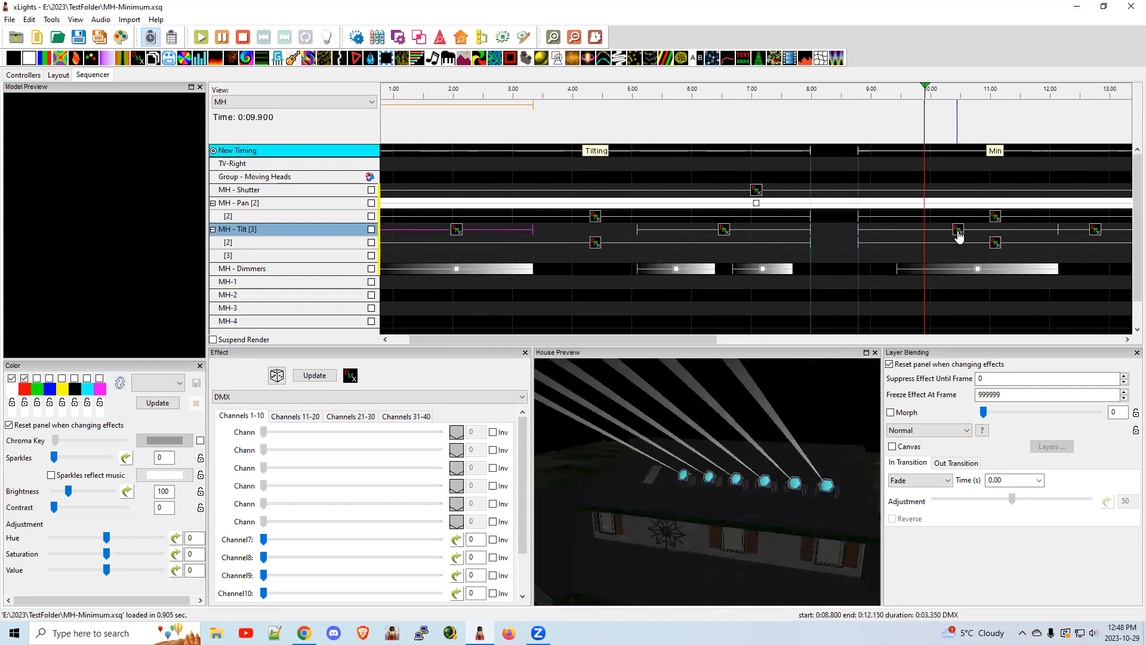